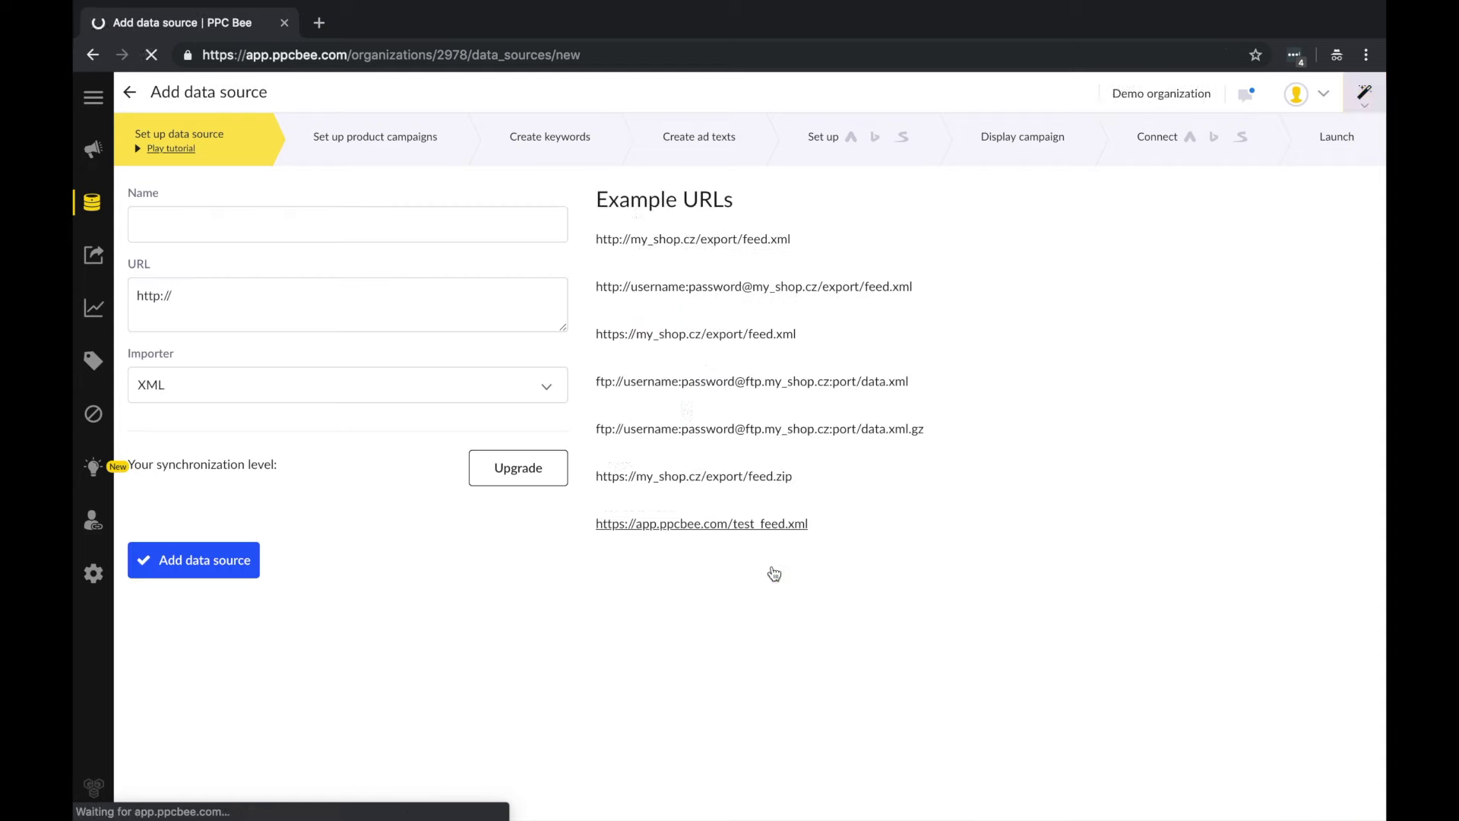
click(478, 228)
text(Bees R)
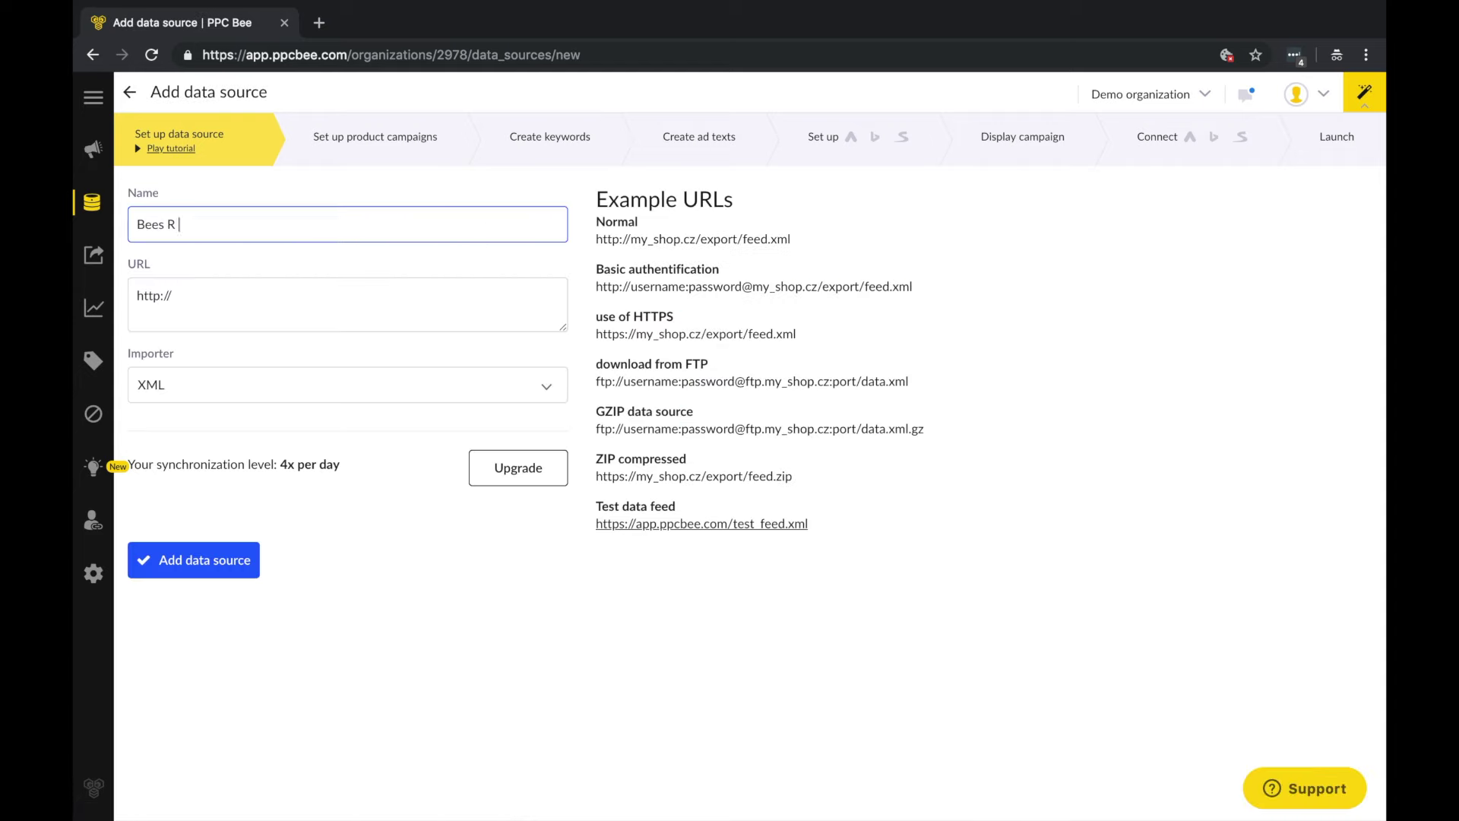
triple_click(489, 306)
key(BackSpace)
drag(833, 526, 380, 323)
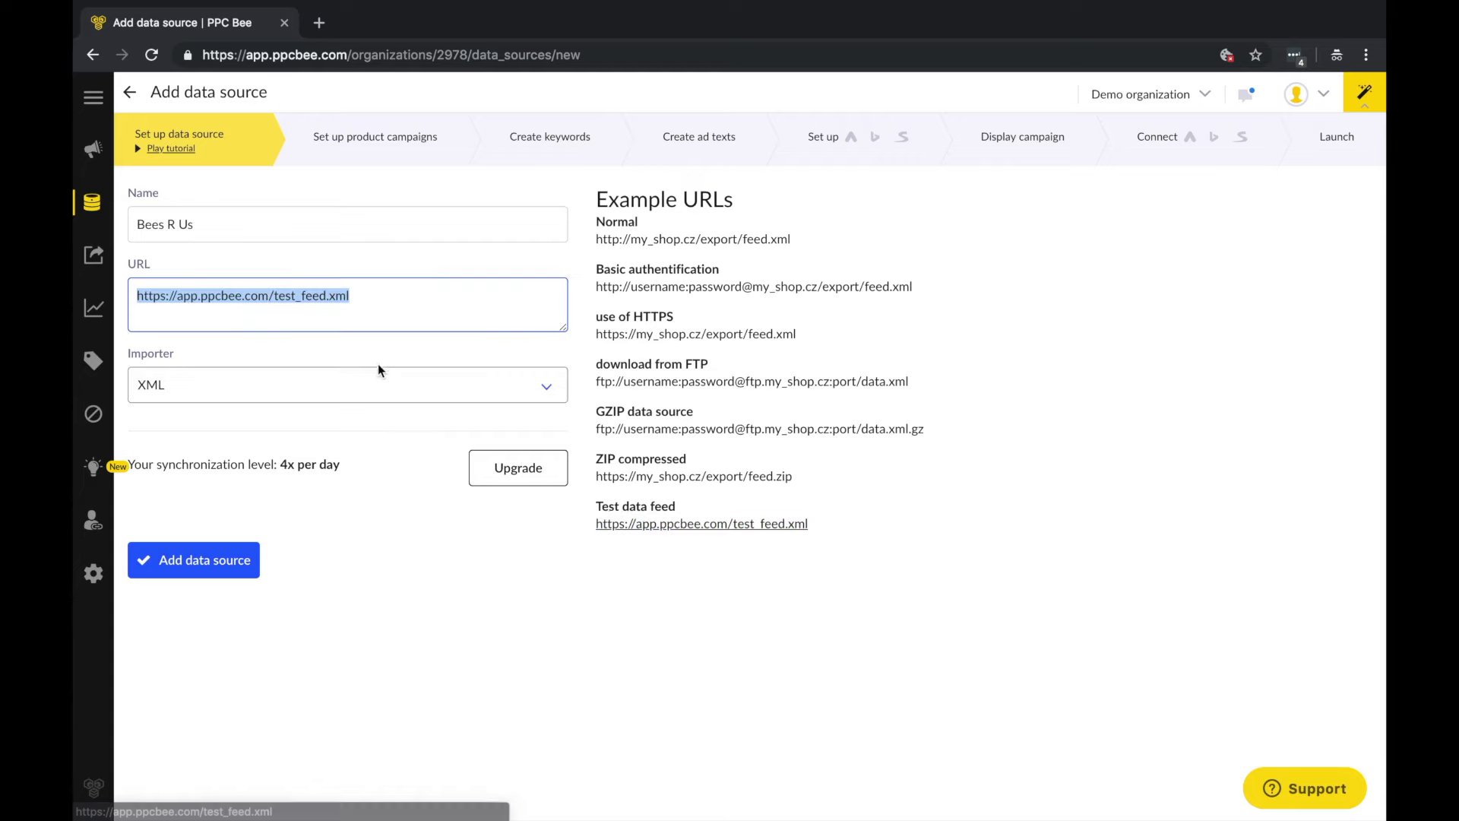
Step: Add the data source with the XML importer and browse its loaded products
click(366, 403)
click(365, 403)
click(226, 566)
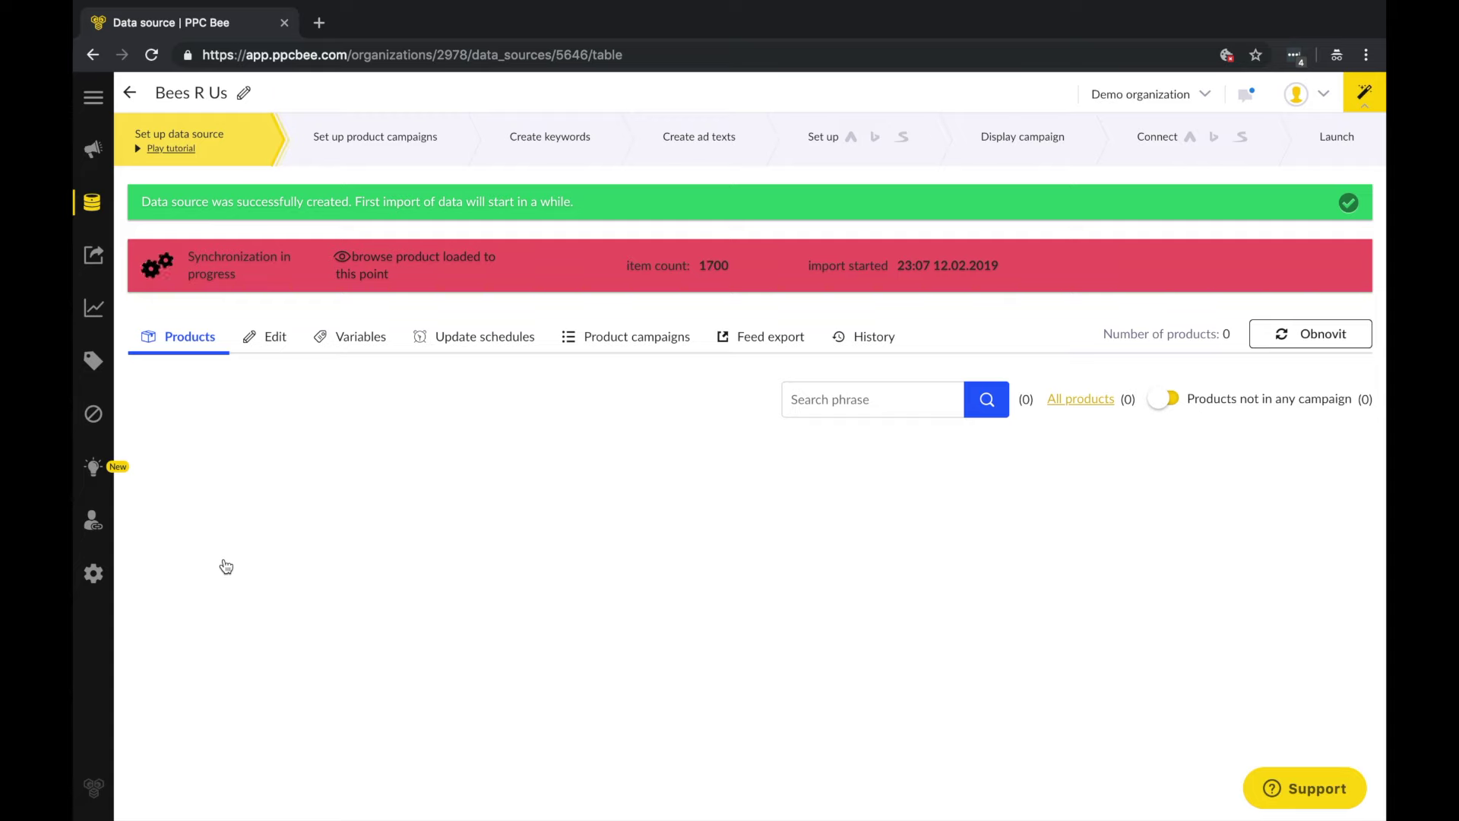
click(327, 263)
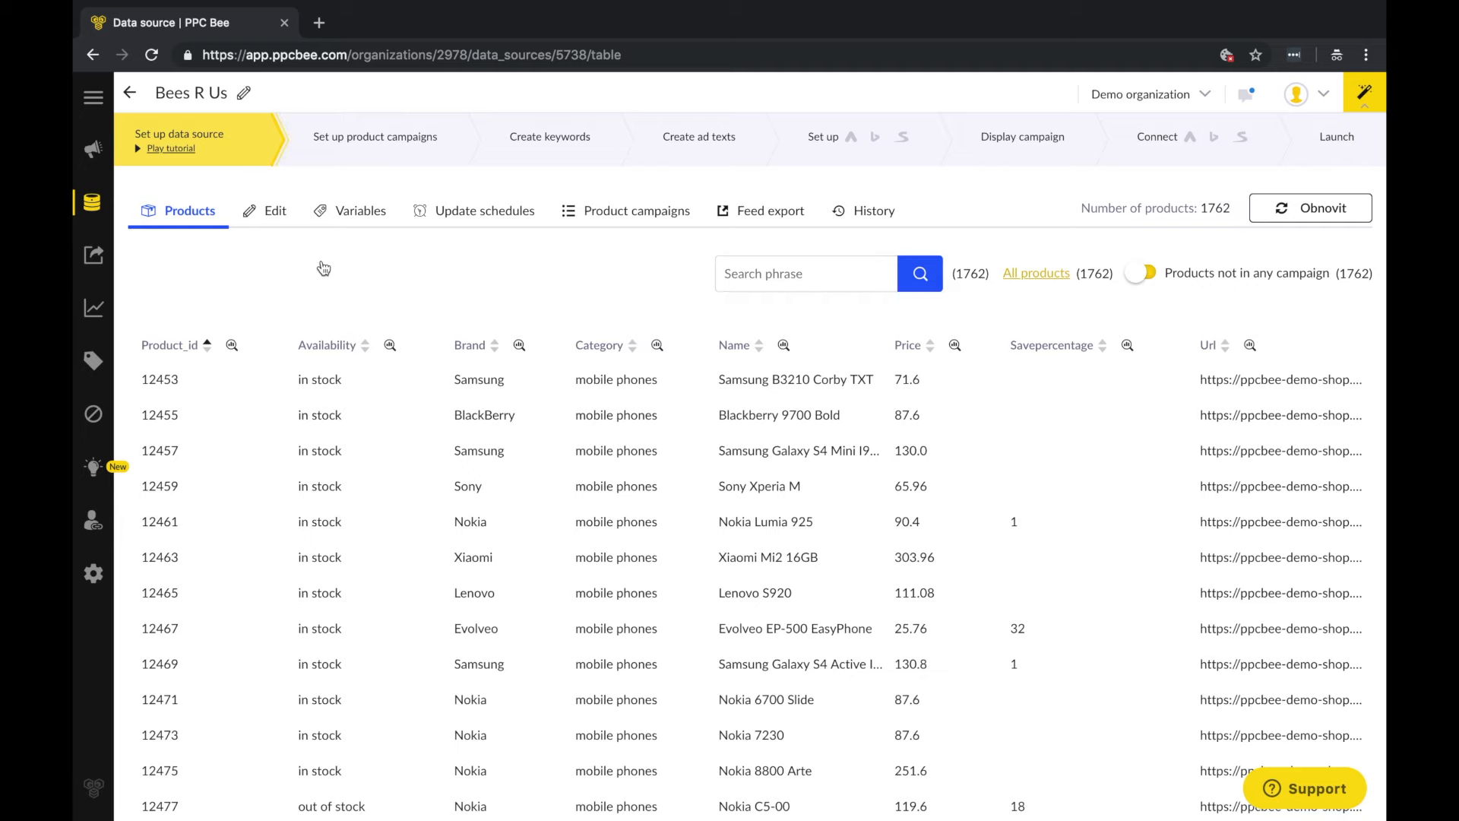
Step: Create a product campaign named Clothes irons from the Bees R Us data source with the condition category = irons
click(383, 141)
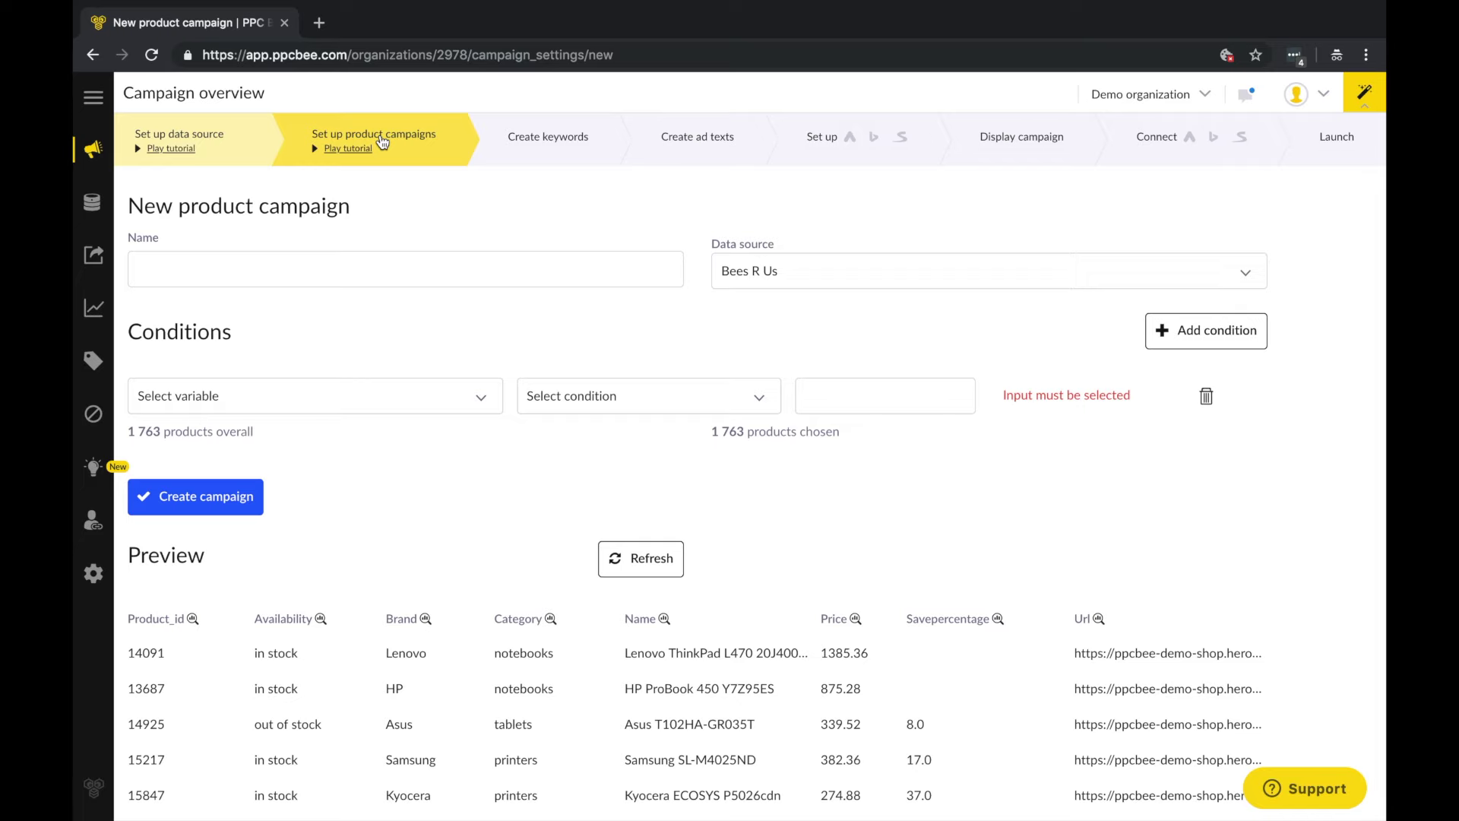
click(346, 264)
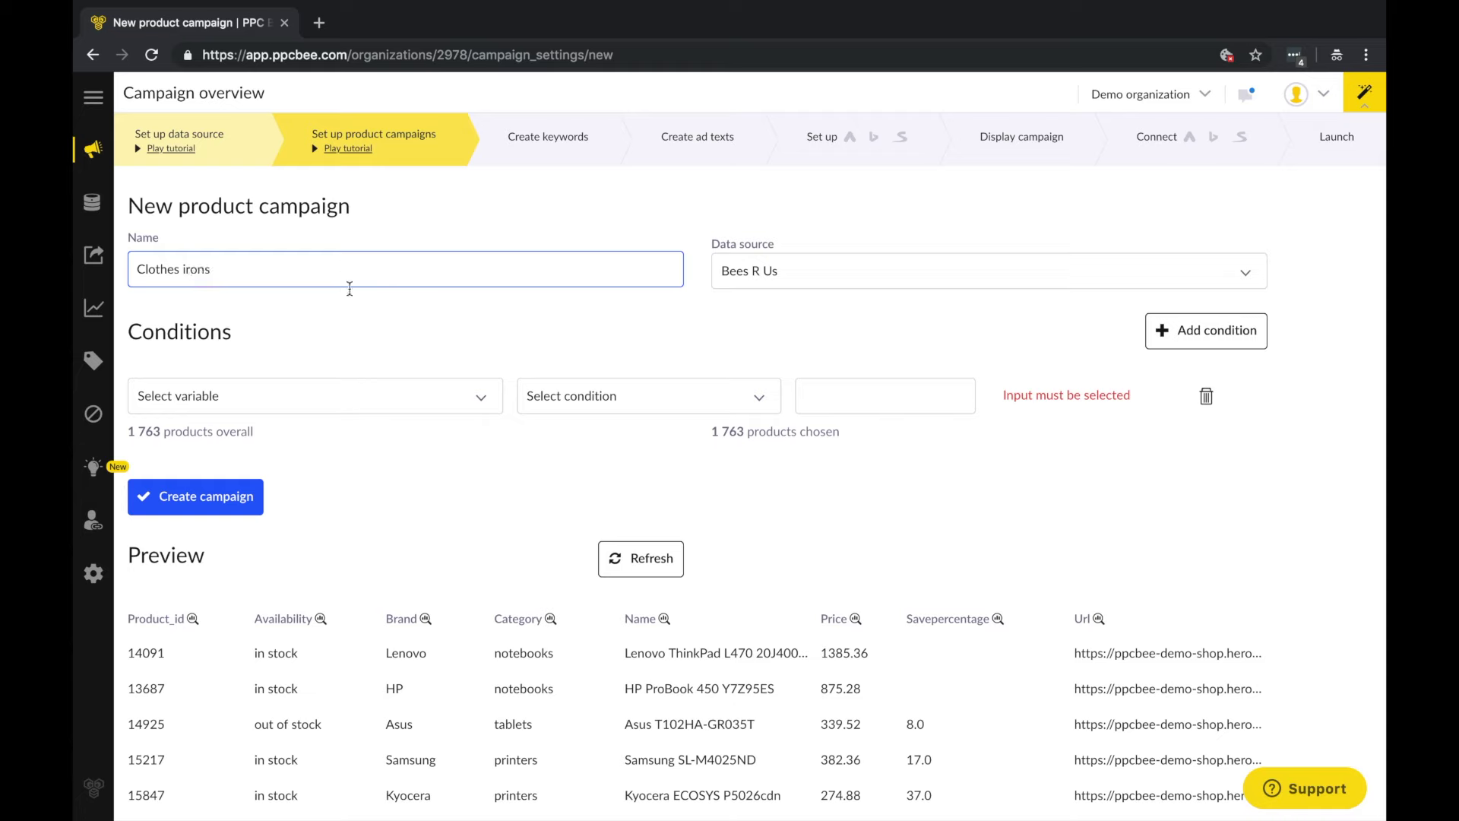
click(341, 392)
key(Escape)
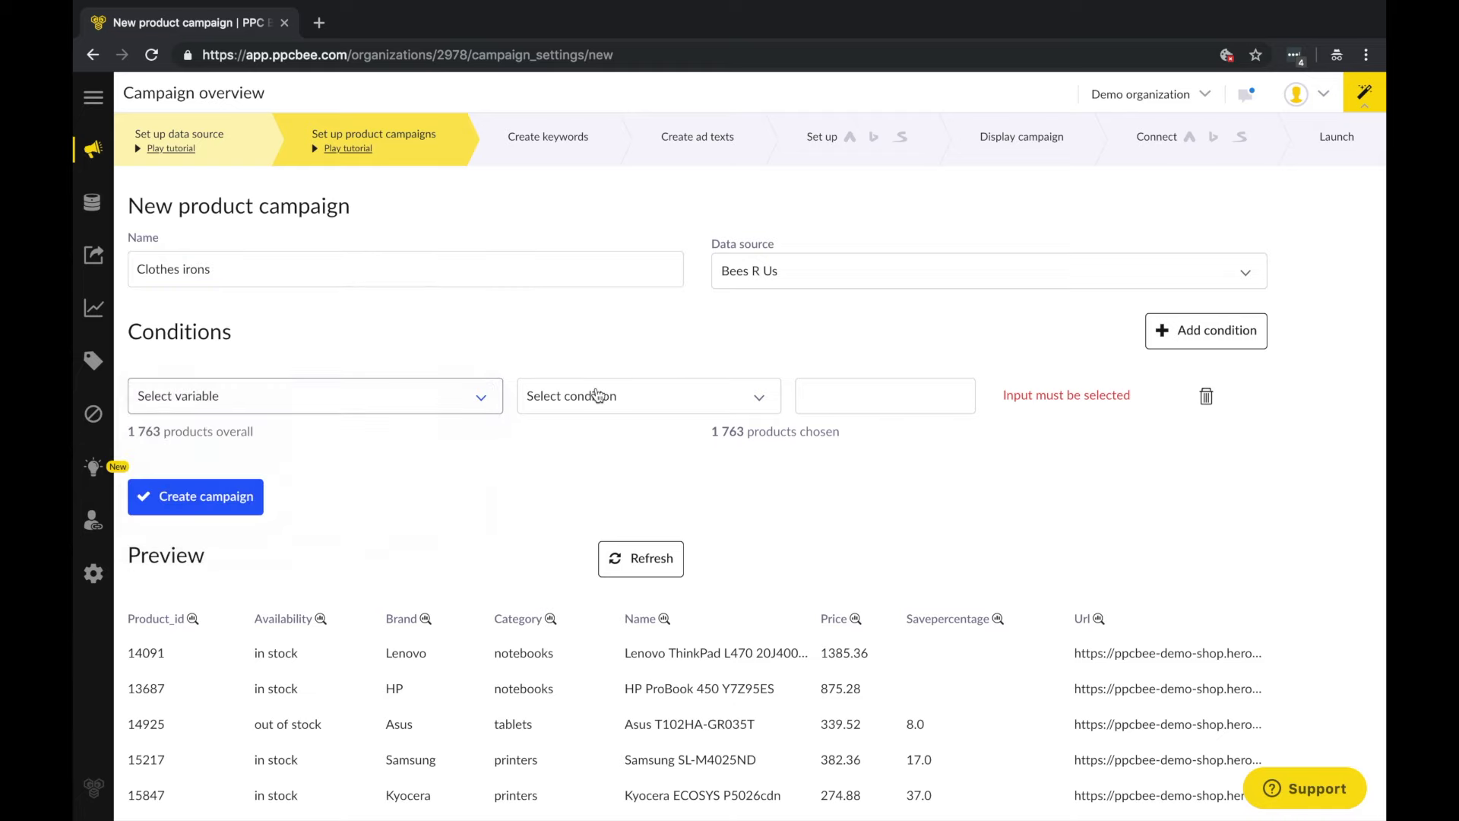
click(598, 395)
click(586, 475)
click(824, 394)
text(irons)
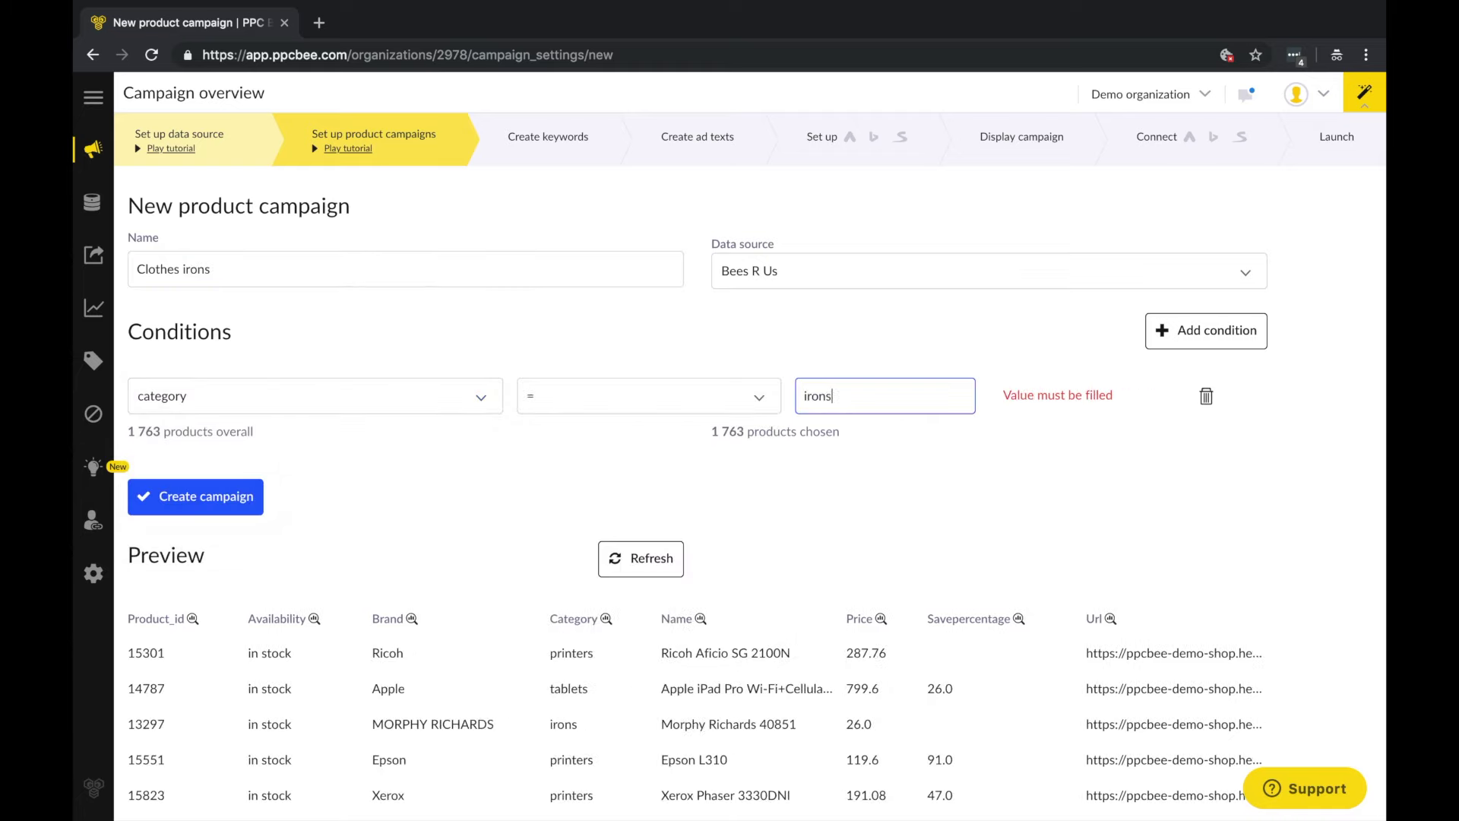
click(236, 498)
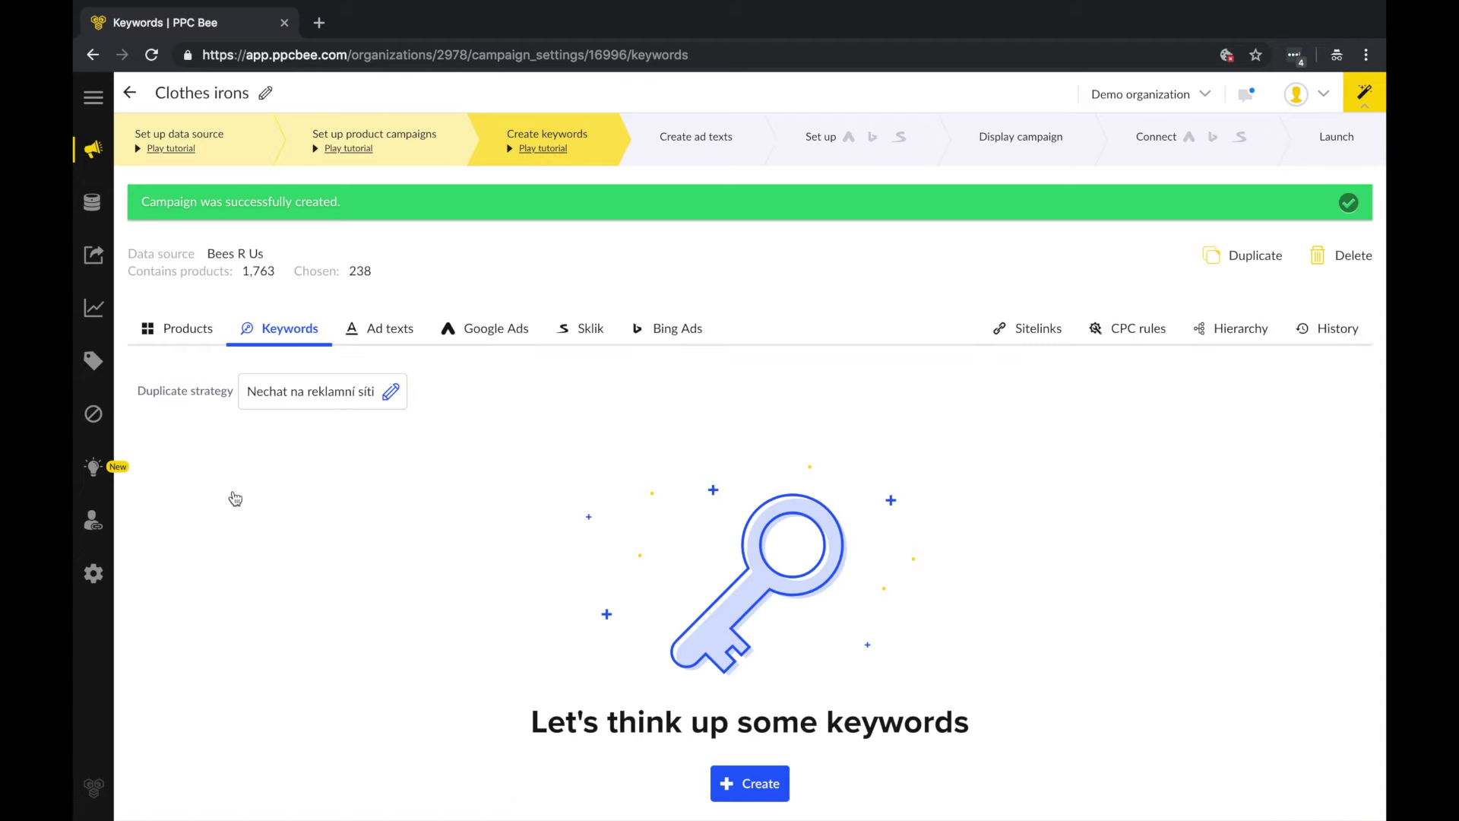
Step: Start a new keyword generator for the campaign and open the data source's variables in a separate browser tab
click(751, 783)
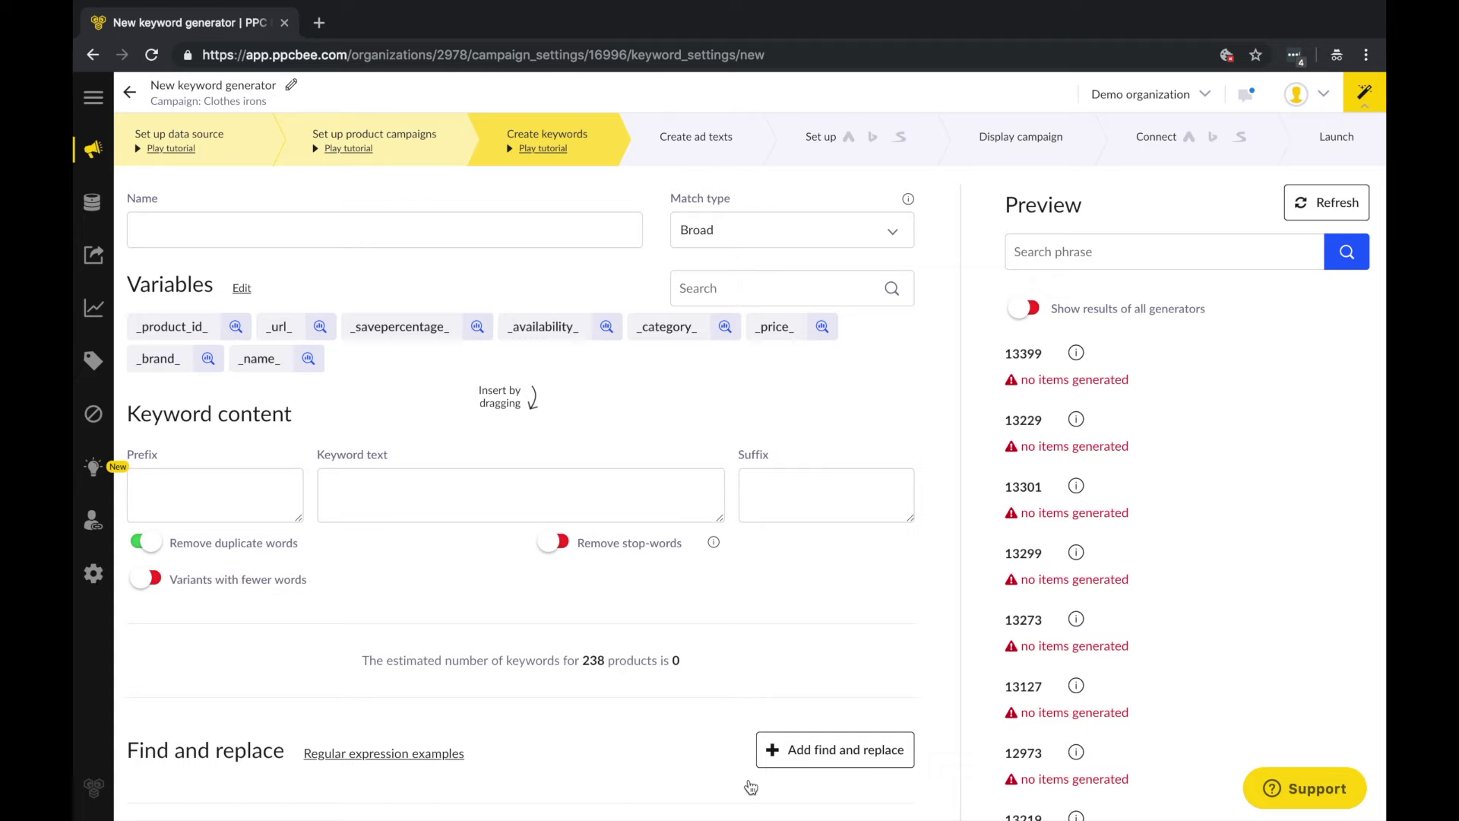
ctrl+click(242, 289)
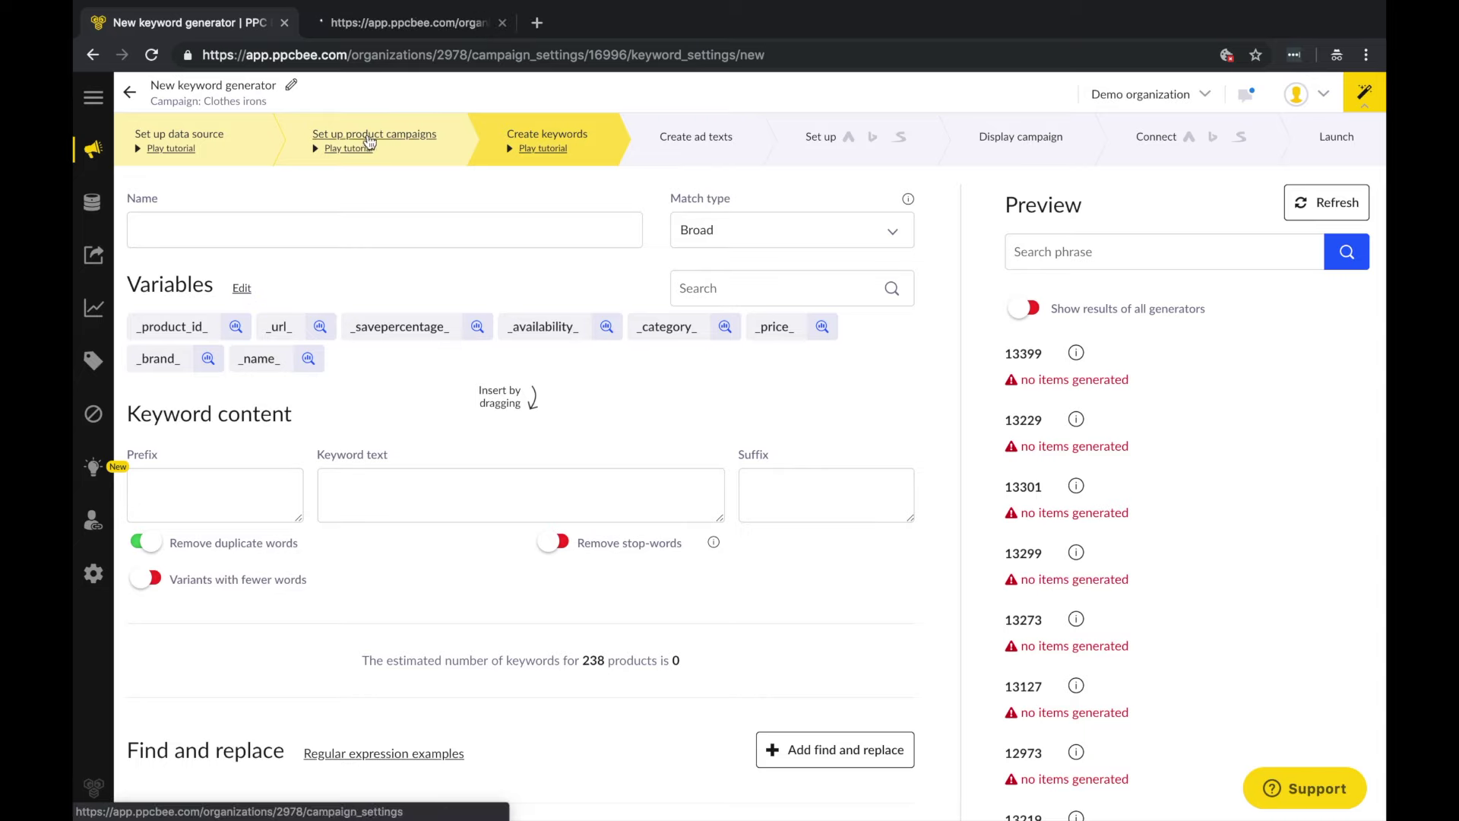
click(407, 24)
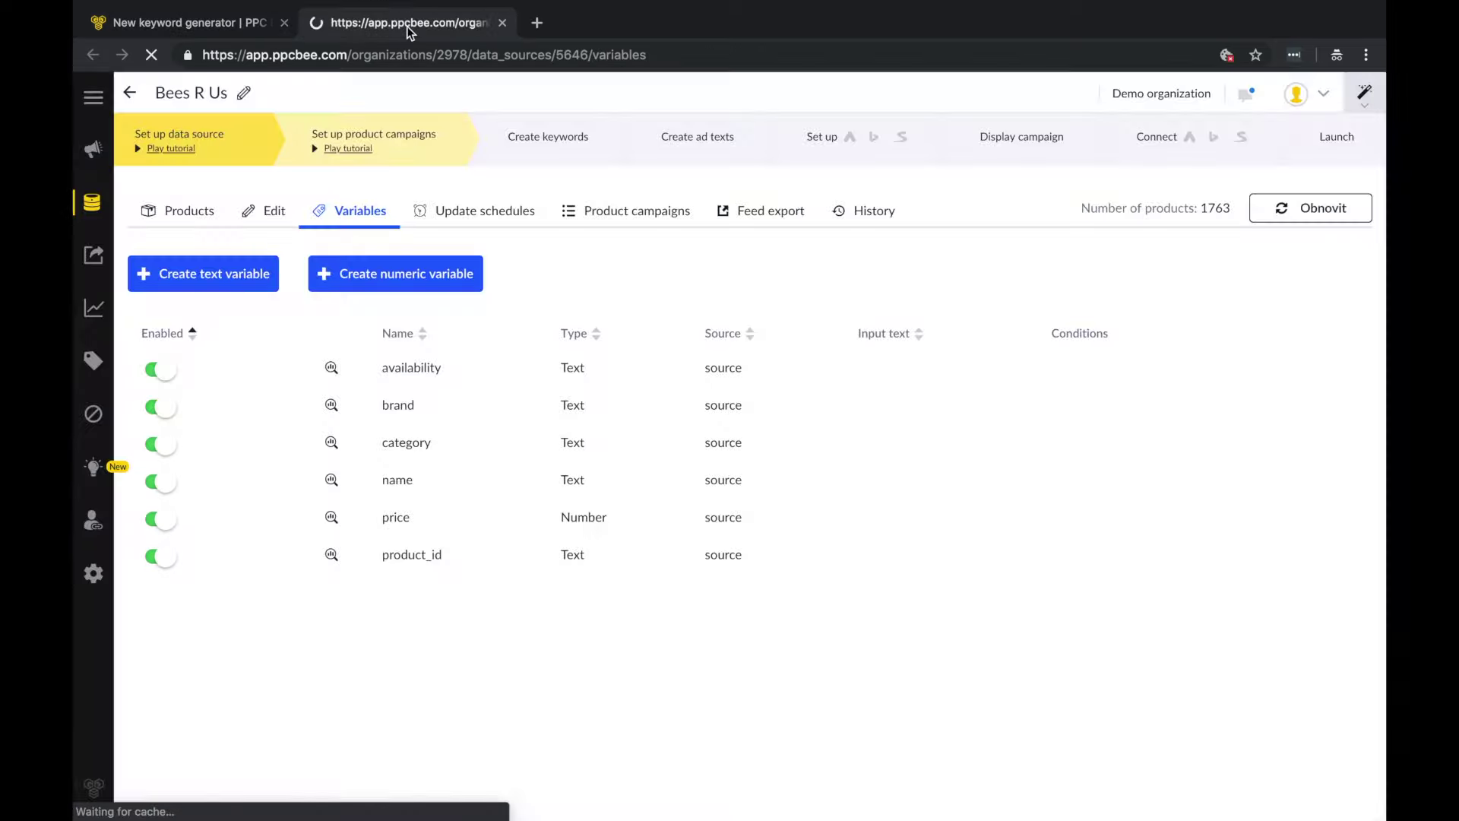
Step: Start a new text variable named product number with _name_ as its input text
click(238, 278)
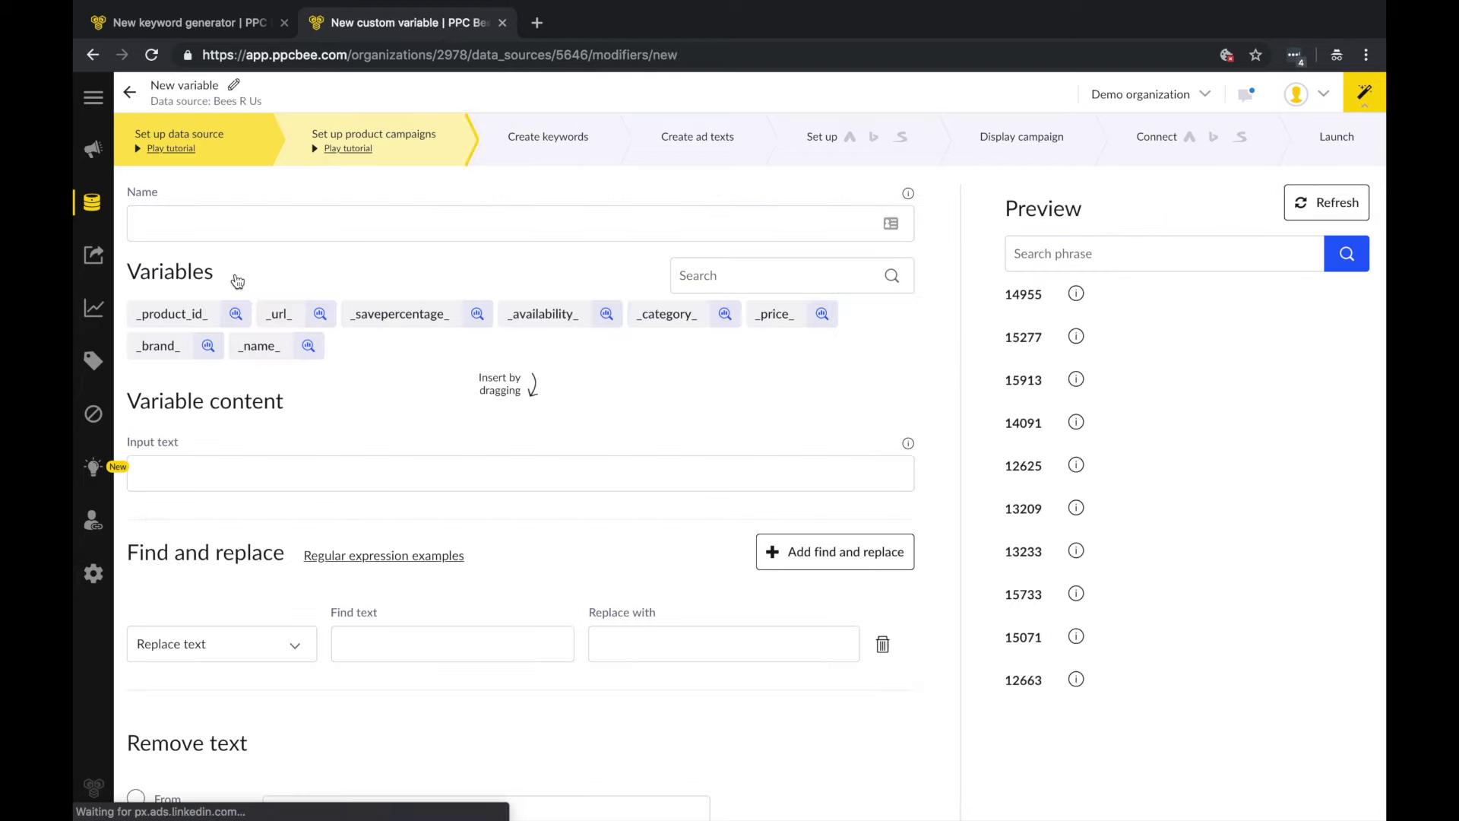
text(product number)
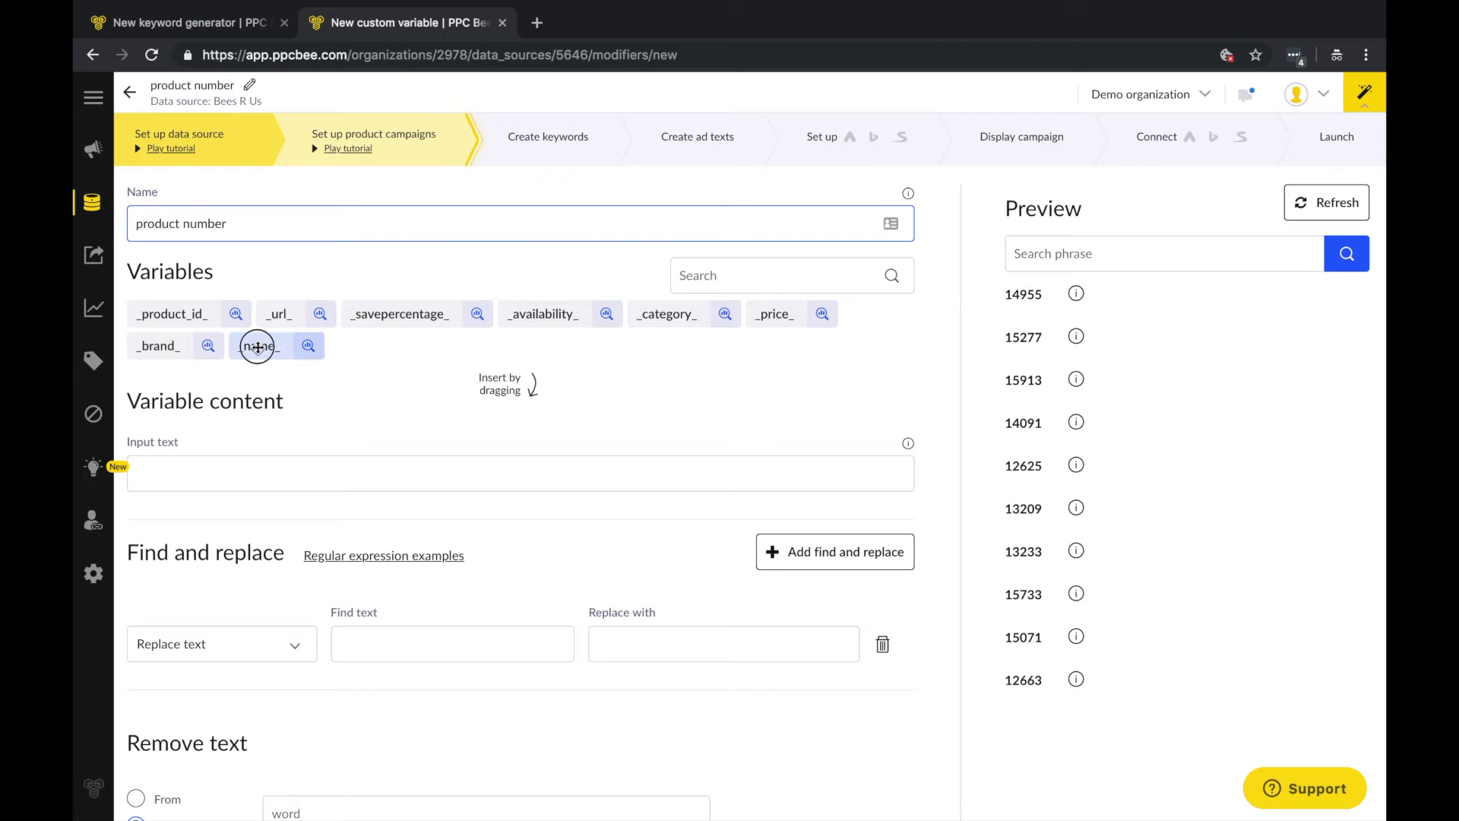
drag(257, 347, 237, 478)
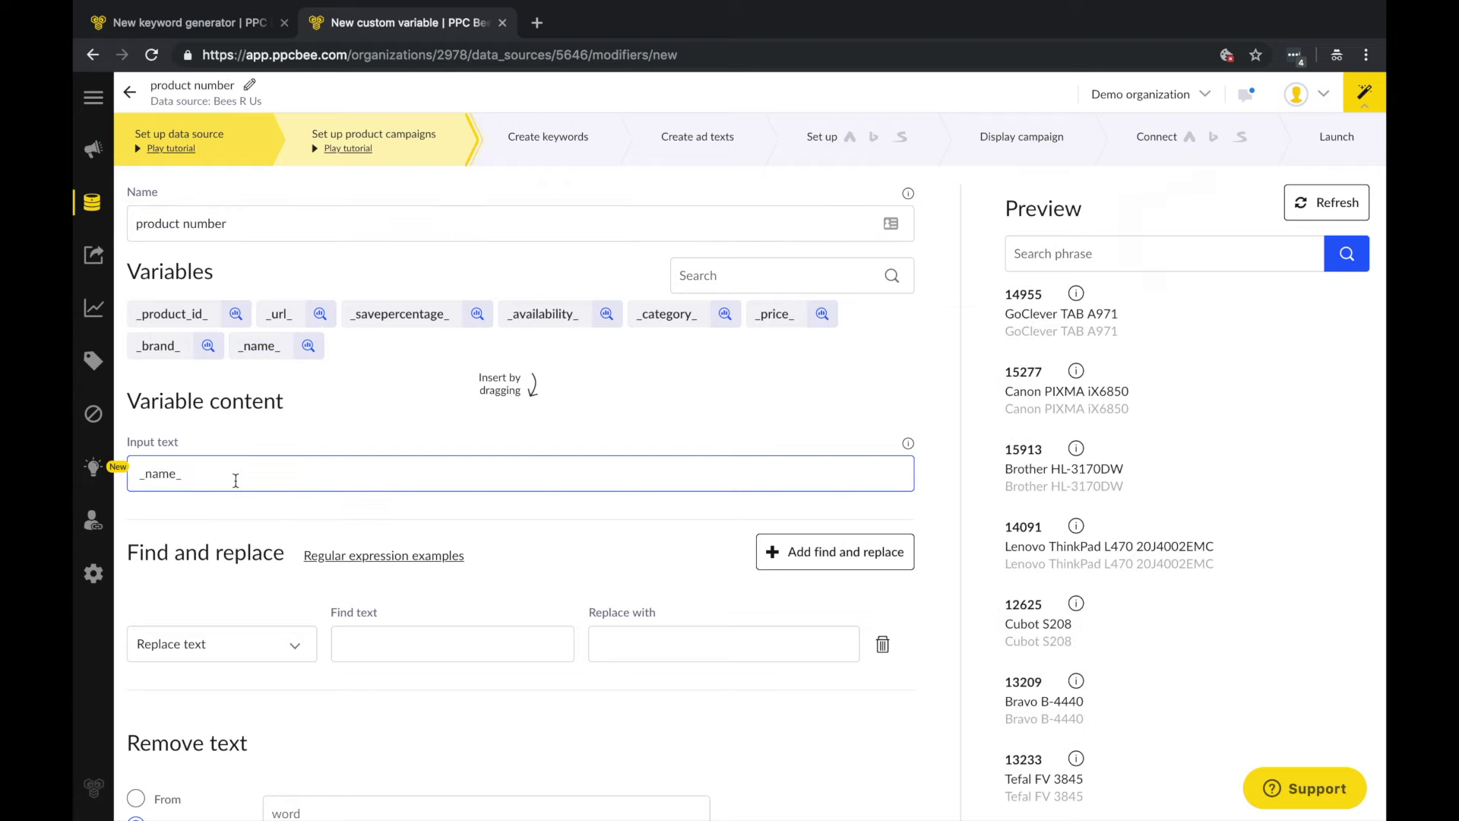
Step: Apply the regular expression template for a mix of letters and numbers as Extract regex, and save the variable
click(416, 557)
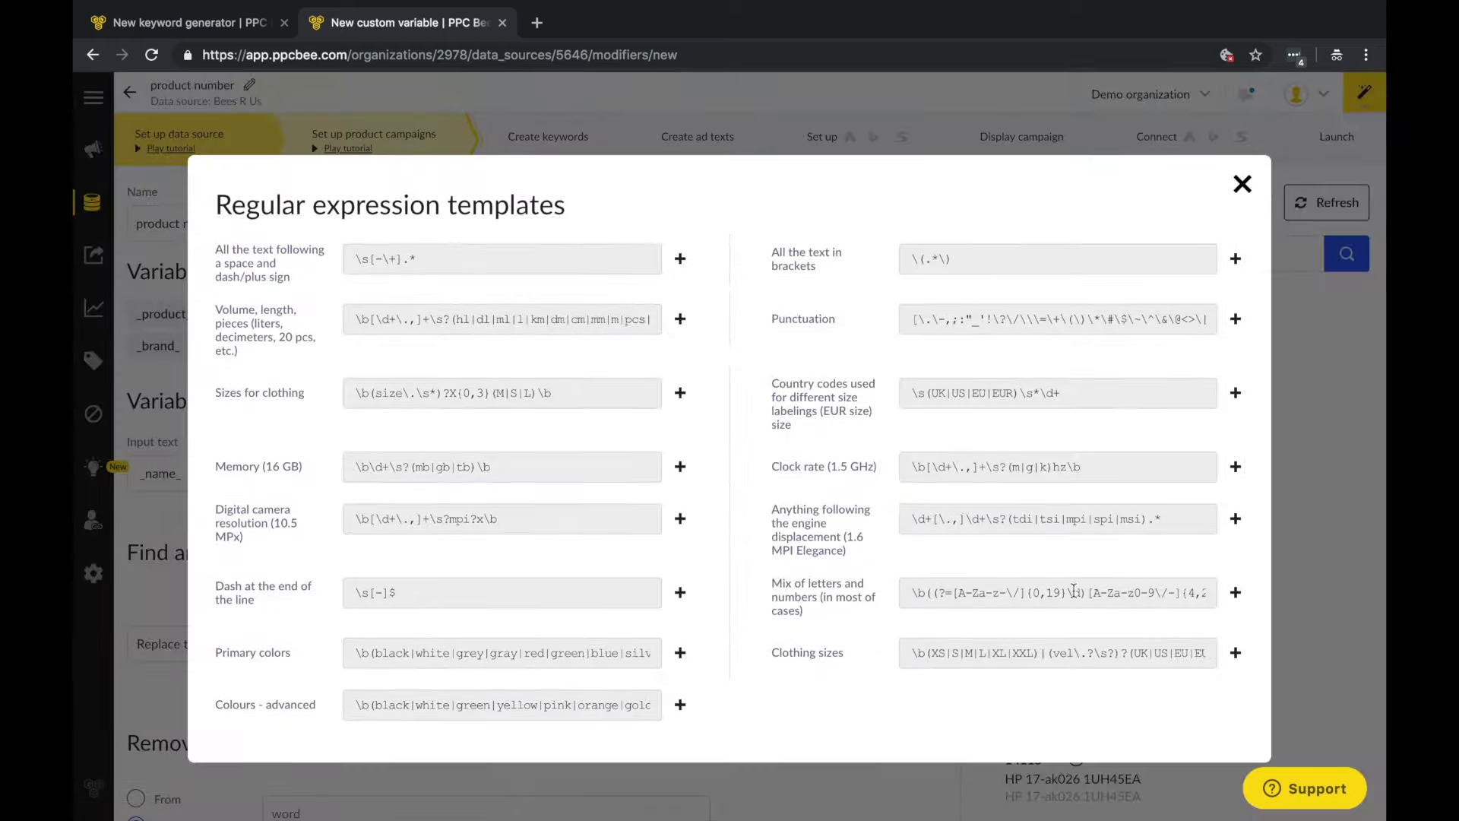
click(1239, 601)
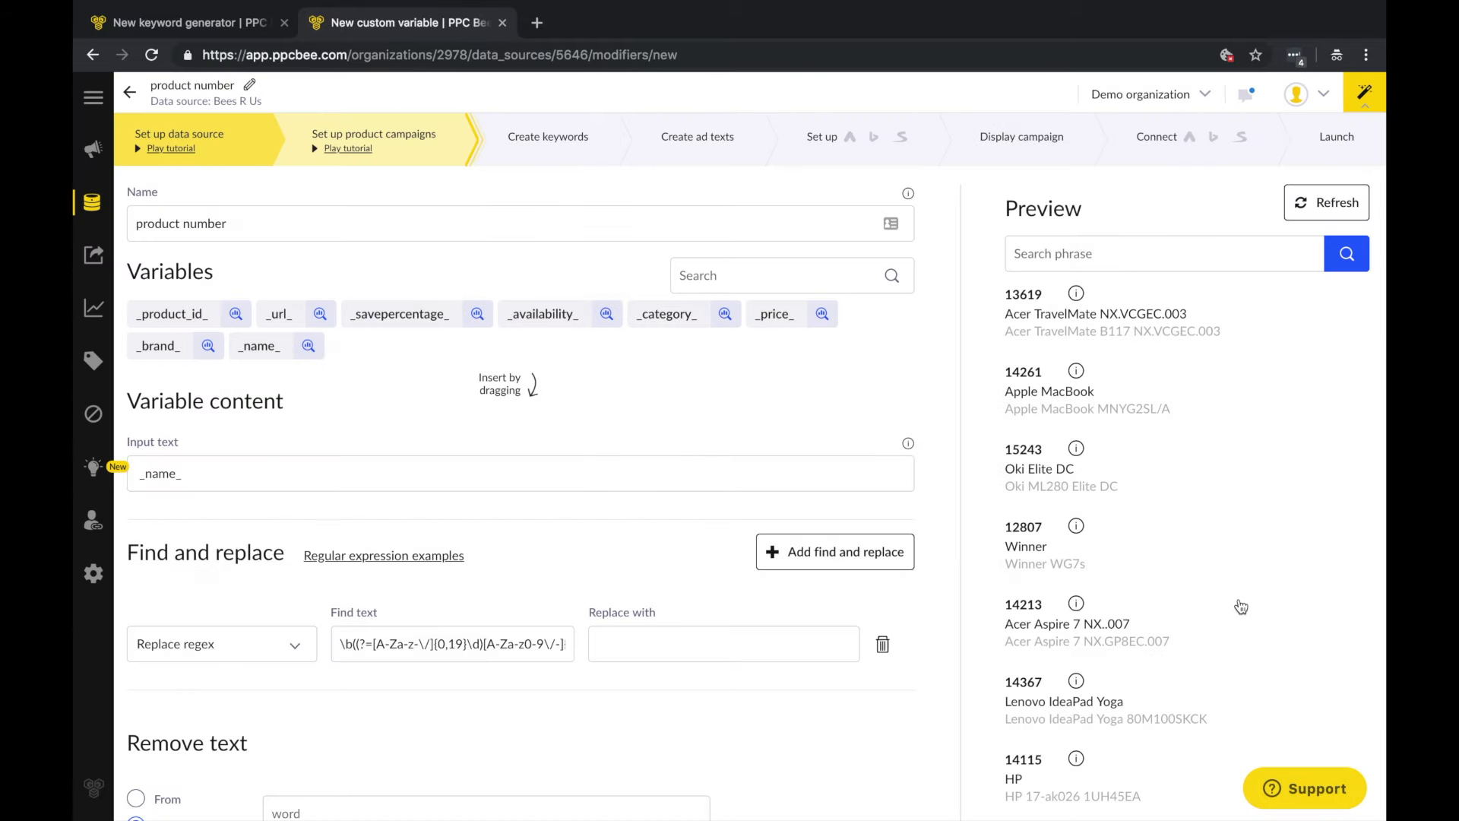
click(260, 643)
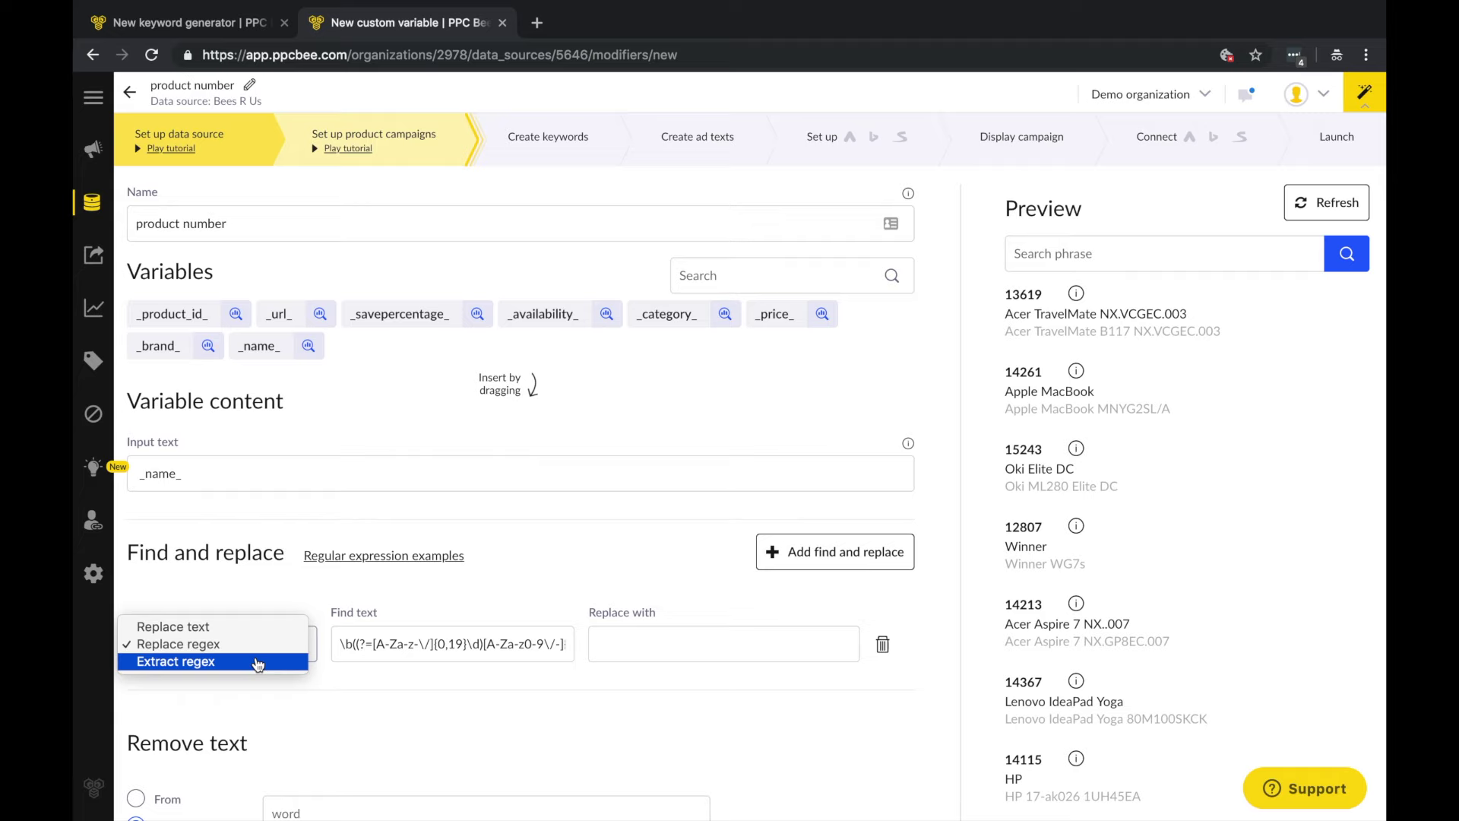
click(258, 663)
scroll(258, 669, down, 8)
click(249, 712)
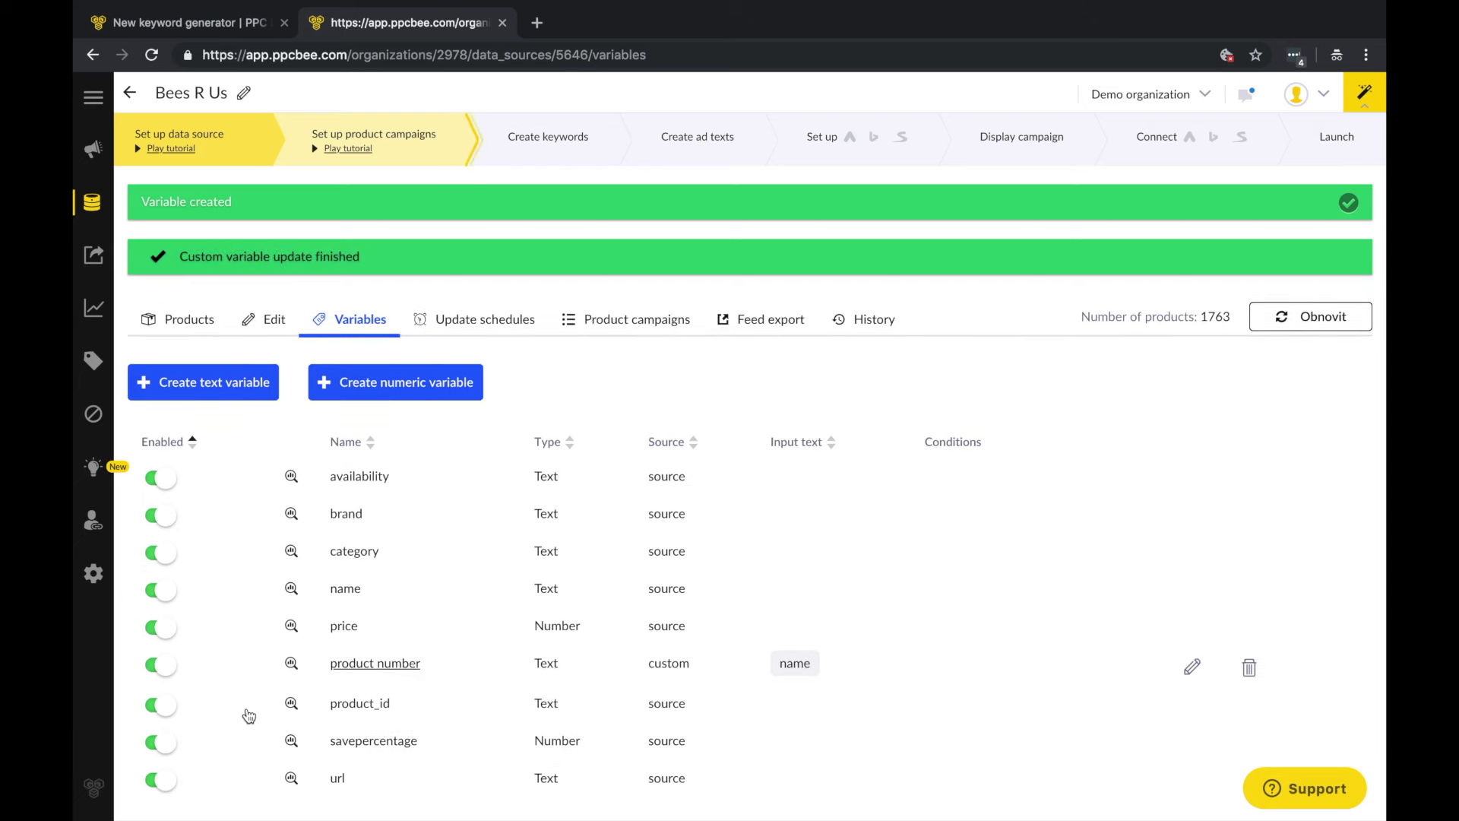
Step: Return to the keyword generator, name it Iron keywords and set its match type to +Broad +modifier
key(ctrl+shift+Tab)
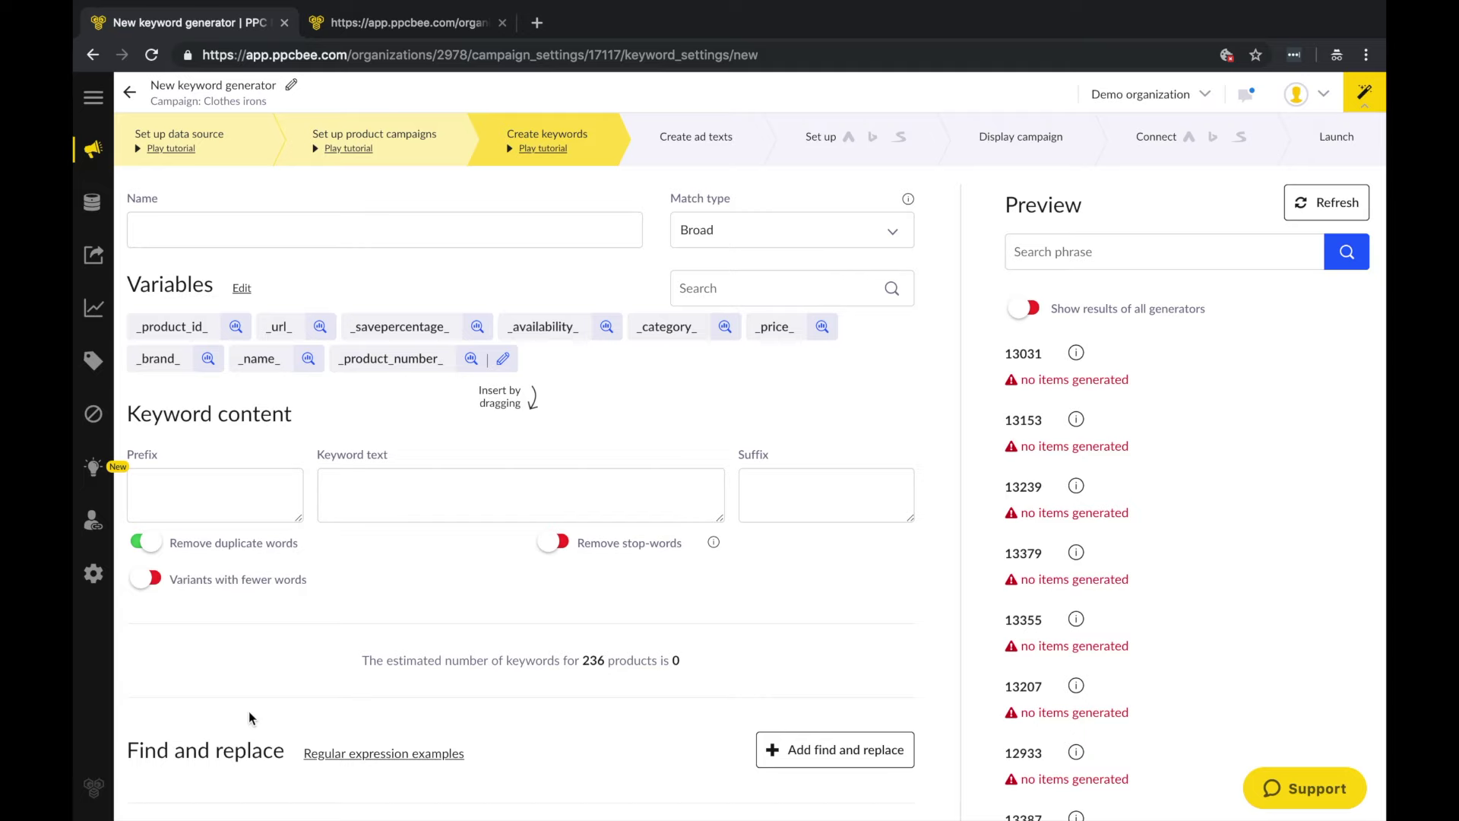
click(195, 232)
text(Iron keywords)
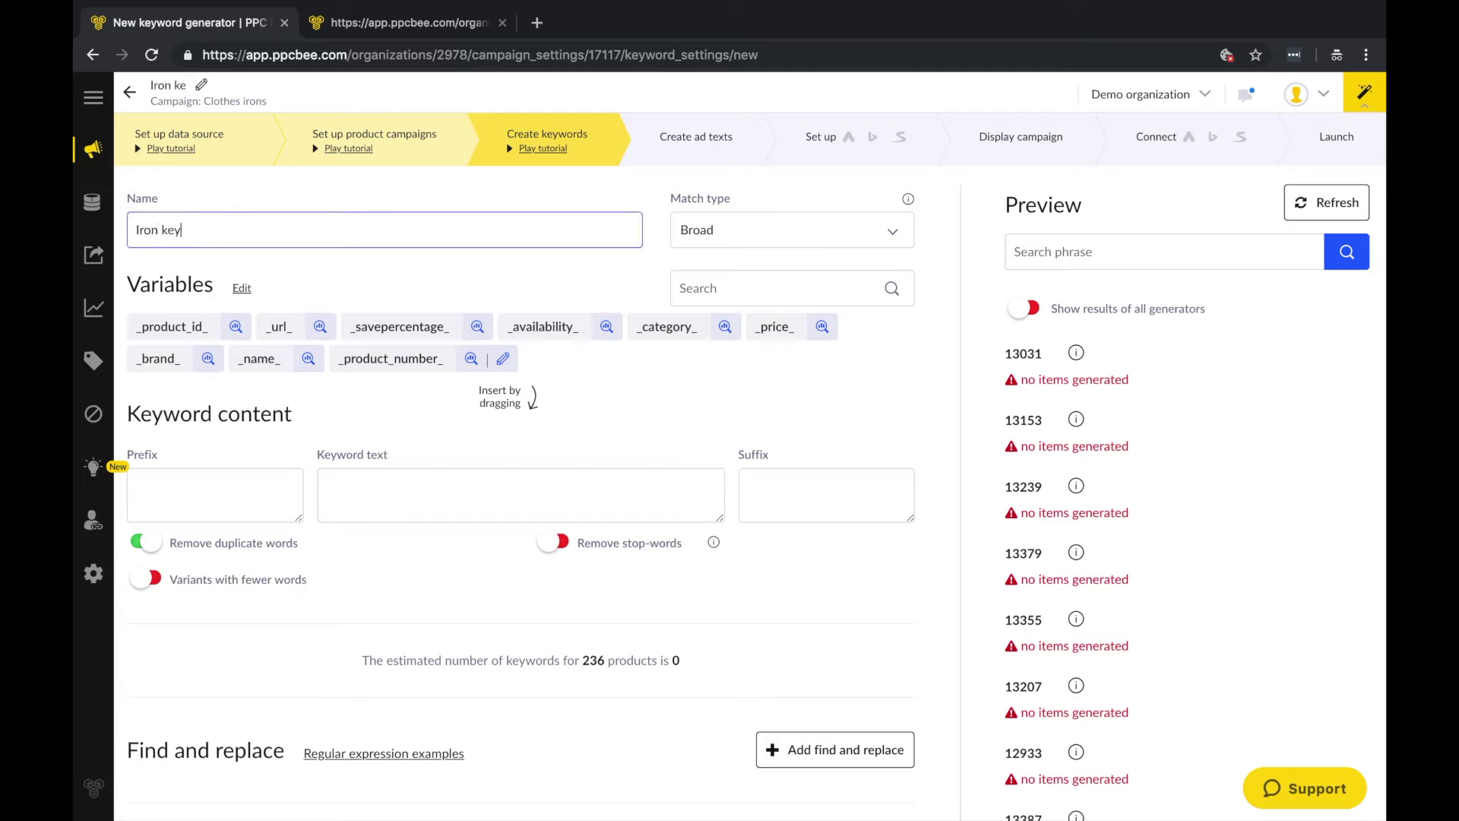
click(809, 228)
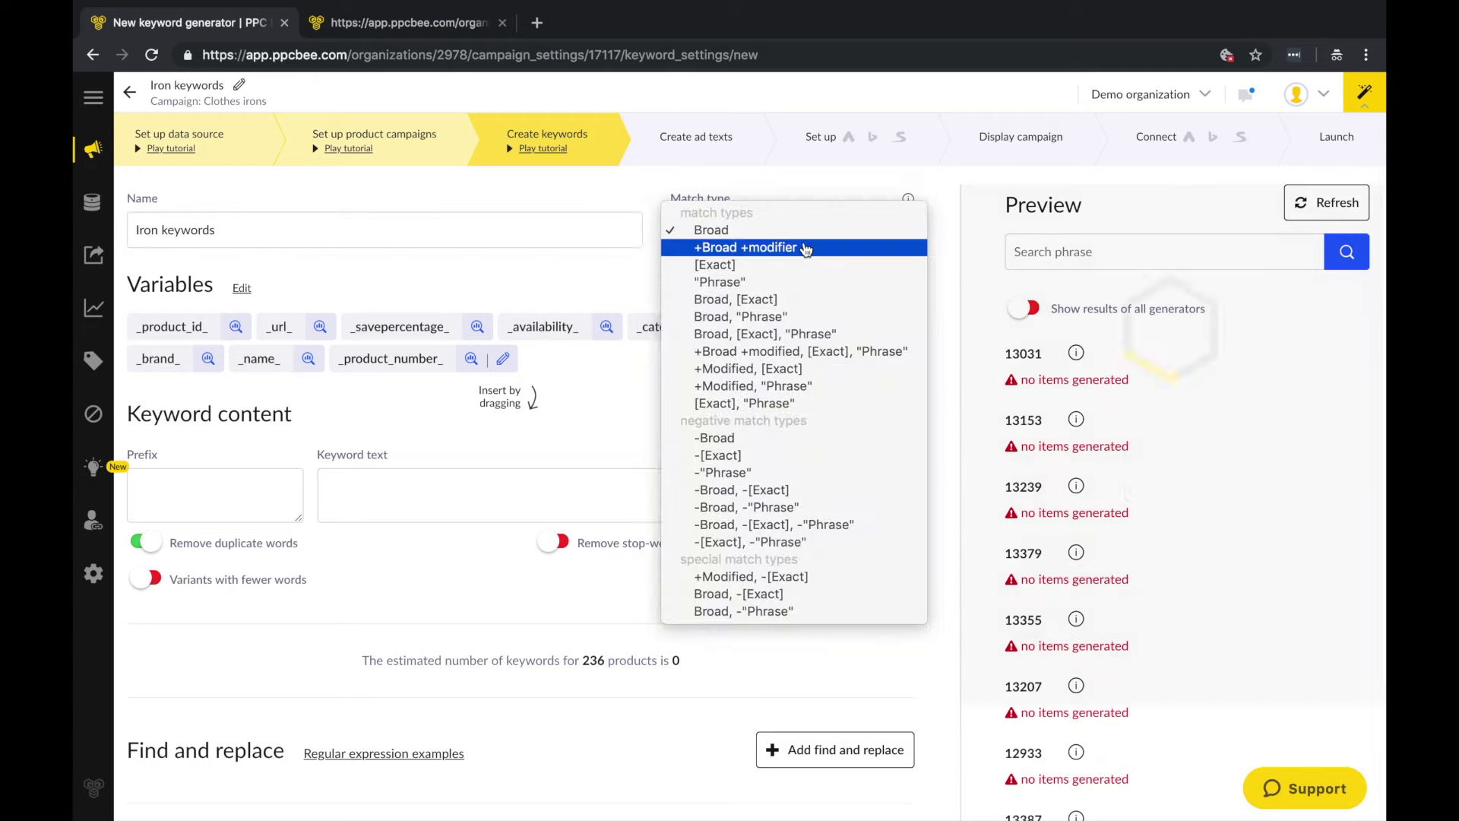
click(806, 245)
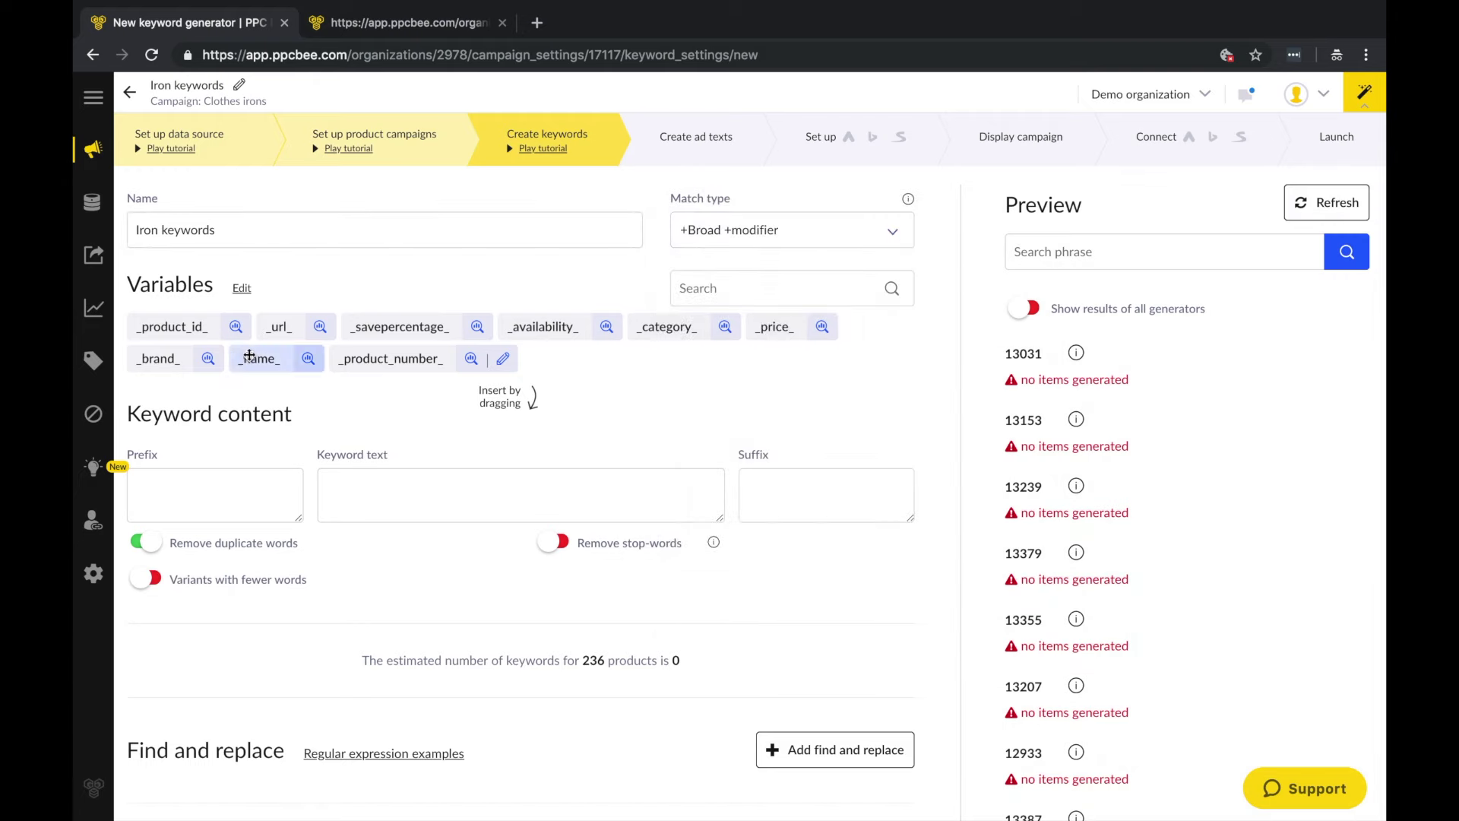
Step: Fill the keyword text with _brand_ _product_number_ on the first line and _name_ on the second
drag(157, 360, 494, 473)
drag(391, 358, 443, 492)
drag(268, 360, 364, 517)
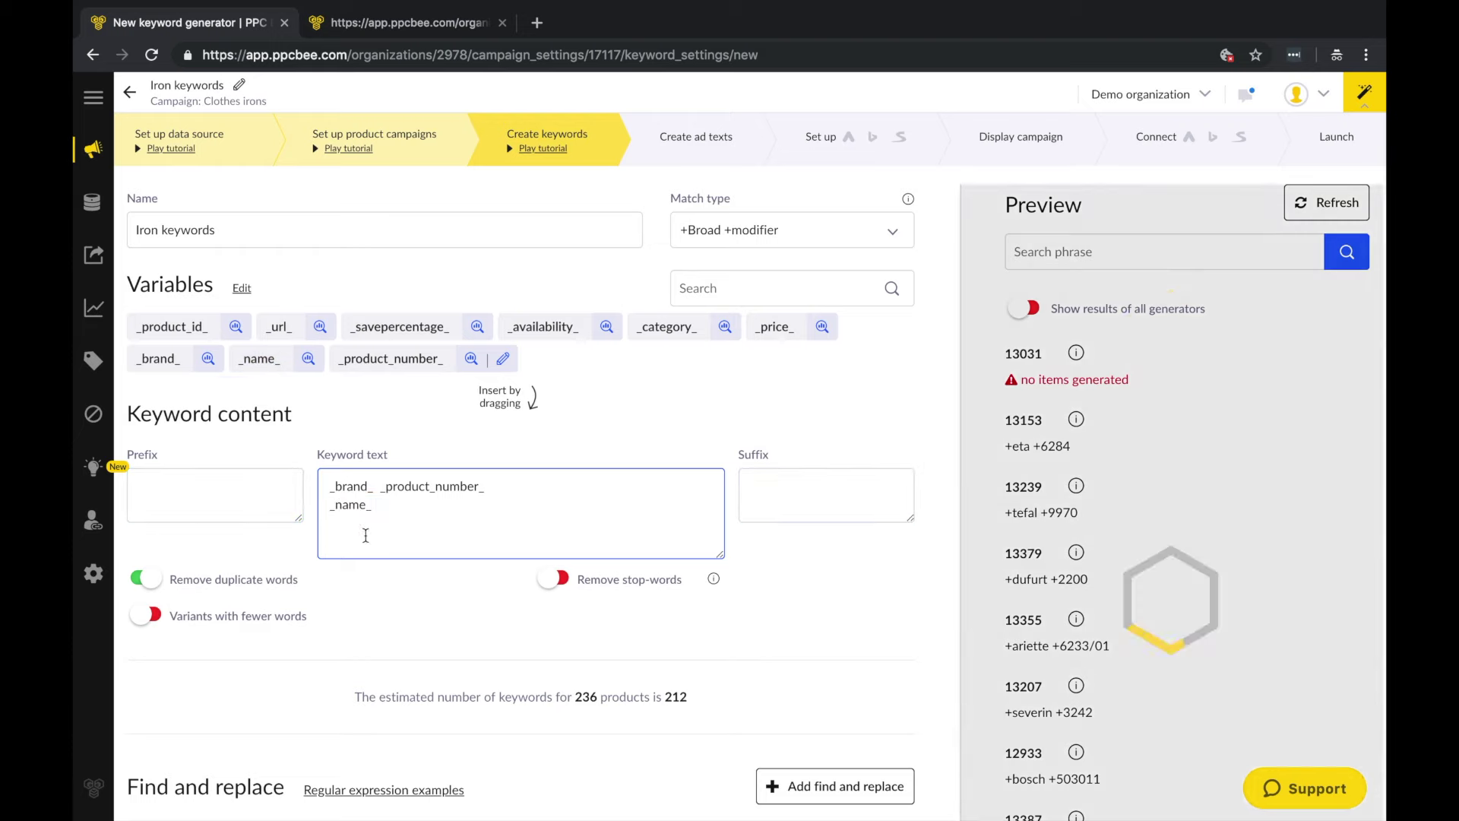
Step: Add the condition that product number is present and save the keyword generator
scroll(367, 557, down, 2)
scroll(367, 556, down, 3)
click(824, 521)
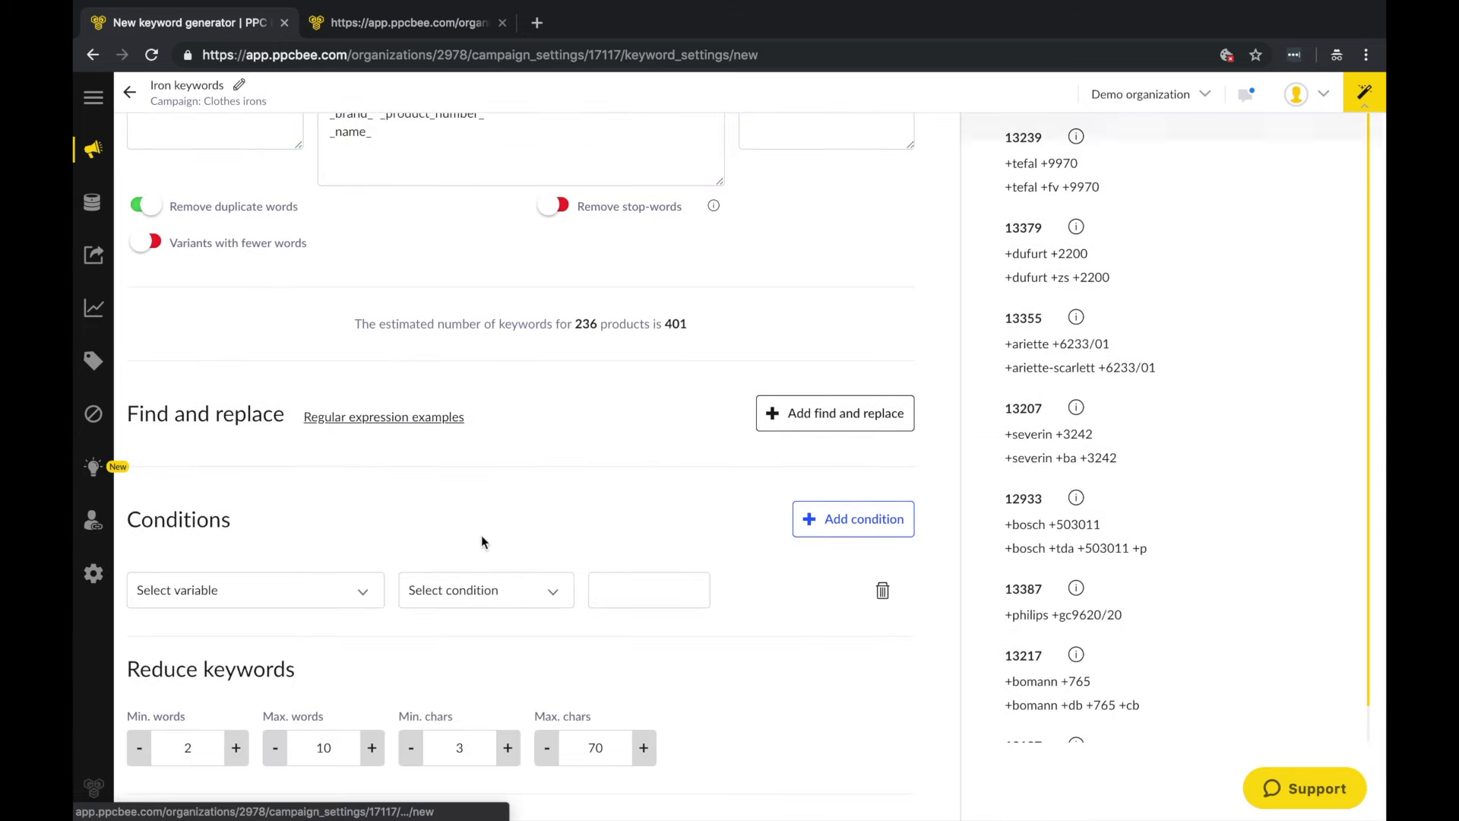
click(313, 590)
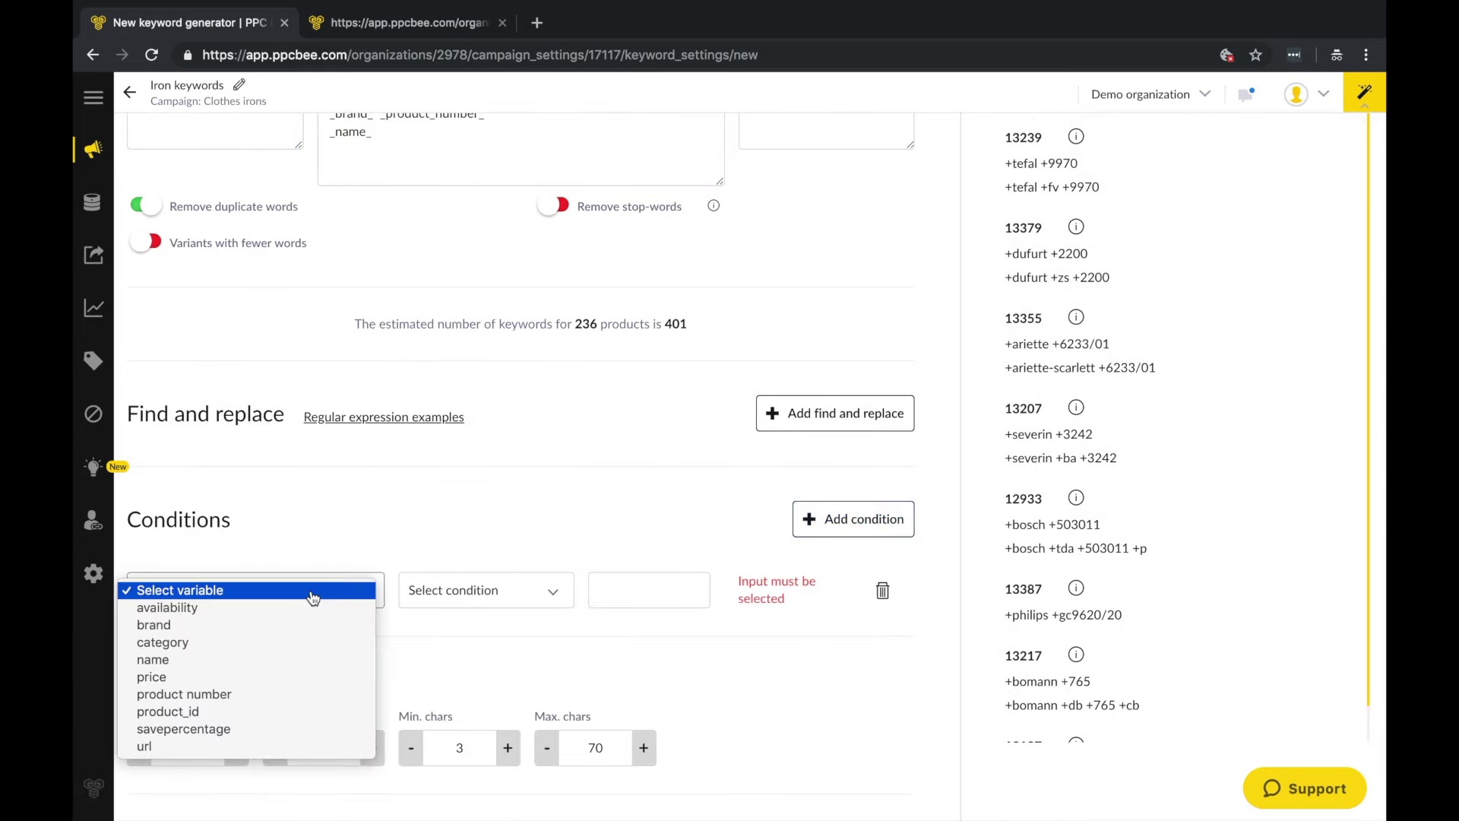
click(297, 694)
click(466, 591)
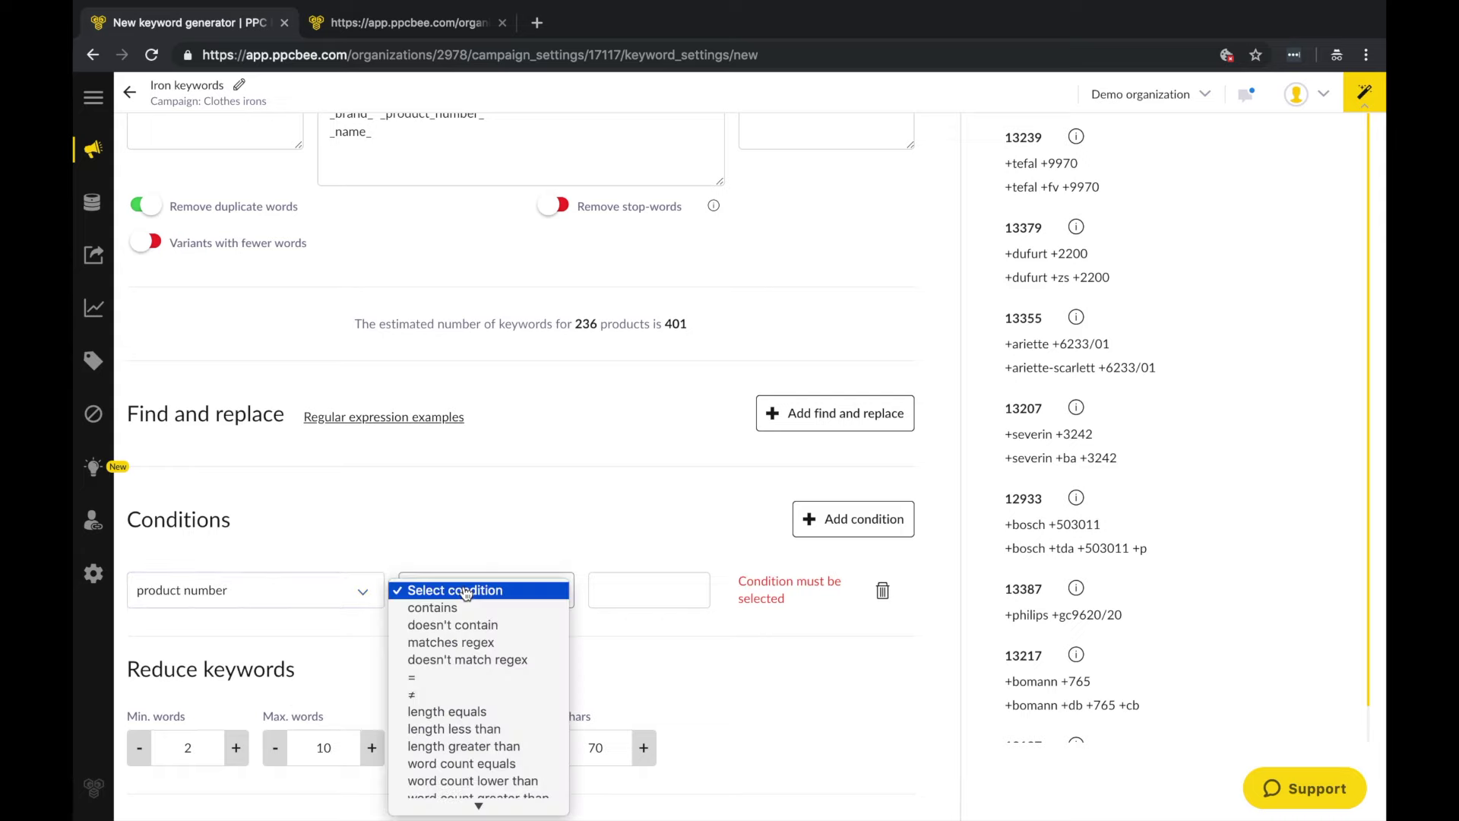
click(445, 803)
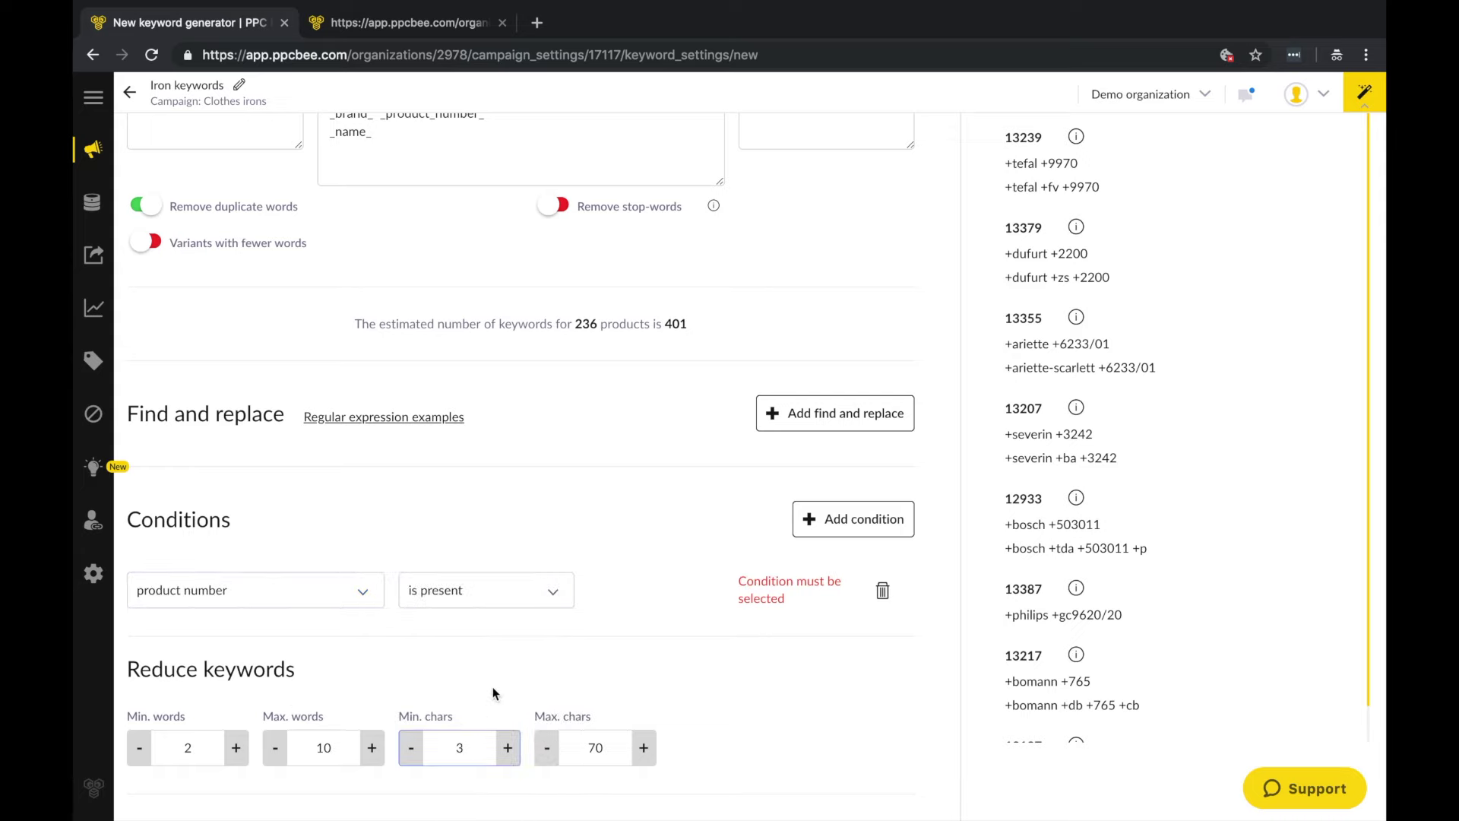
scroll(490, 692, down, 4)
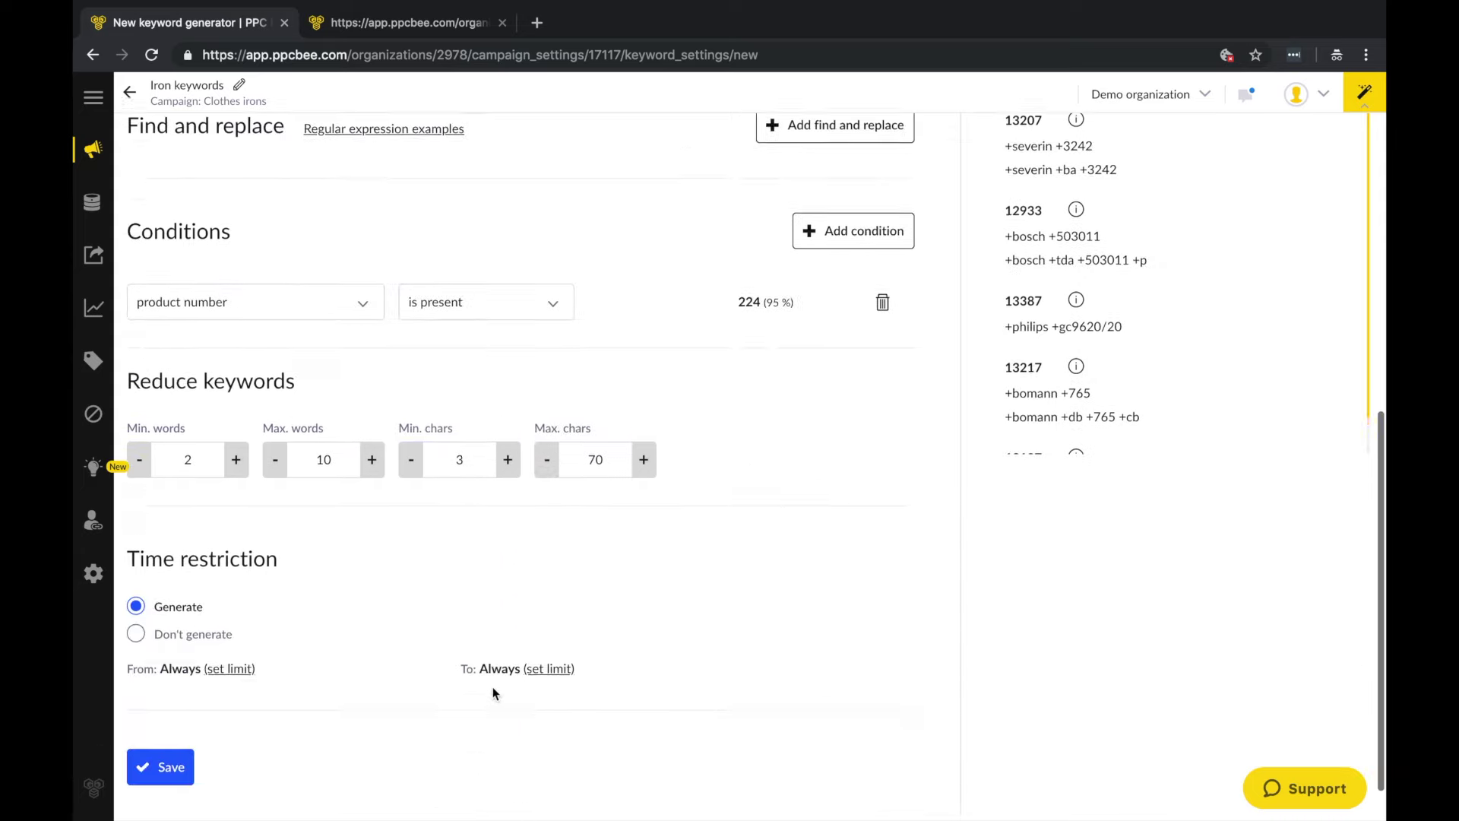
click(170, 756)
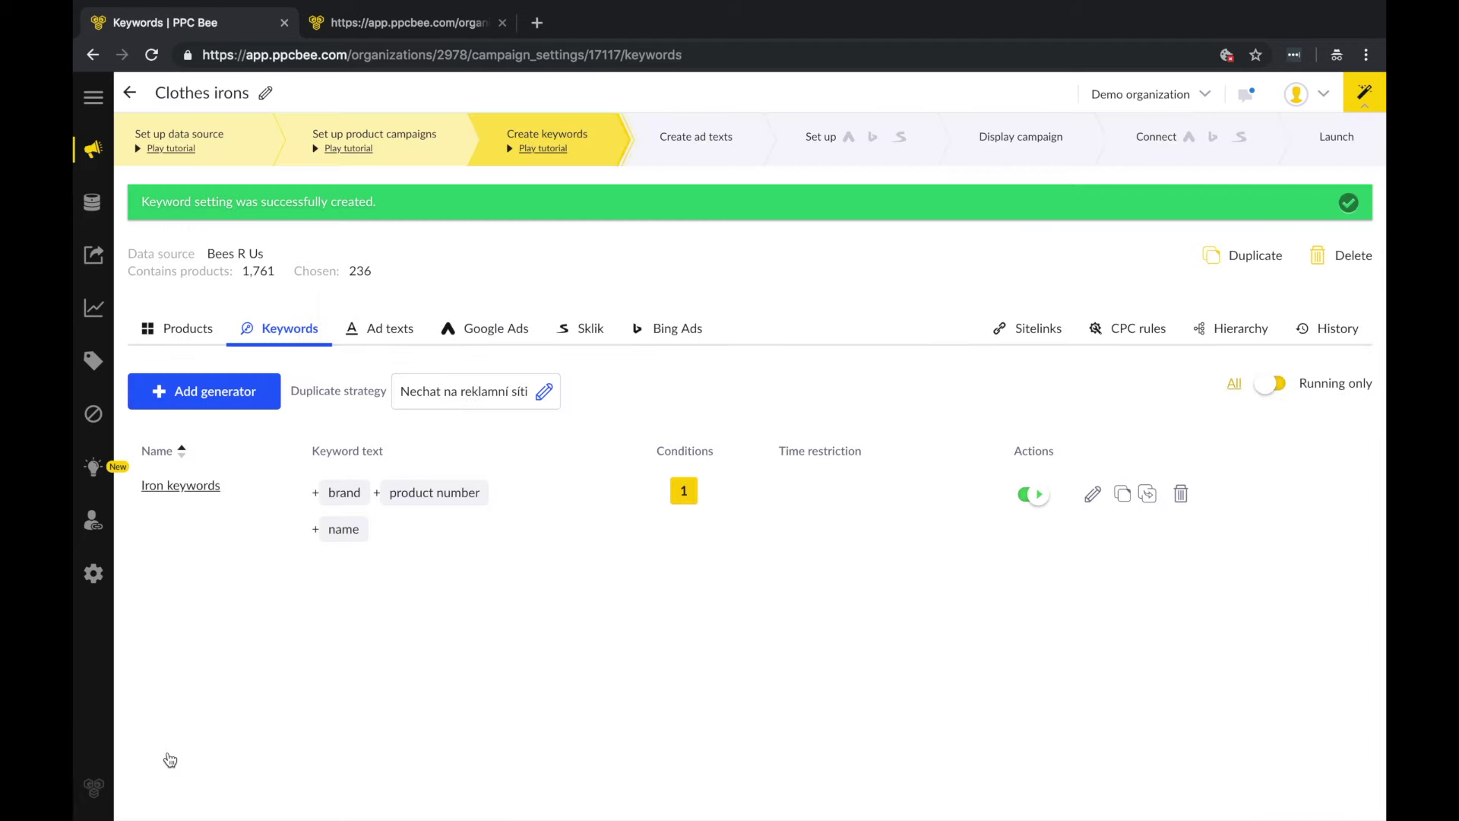
Step: Start a new ad text for the Clothes irons campaign and name the variant All-encompassing ad text
click(696, 141)
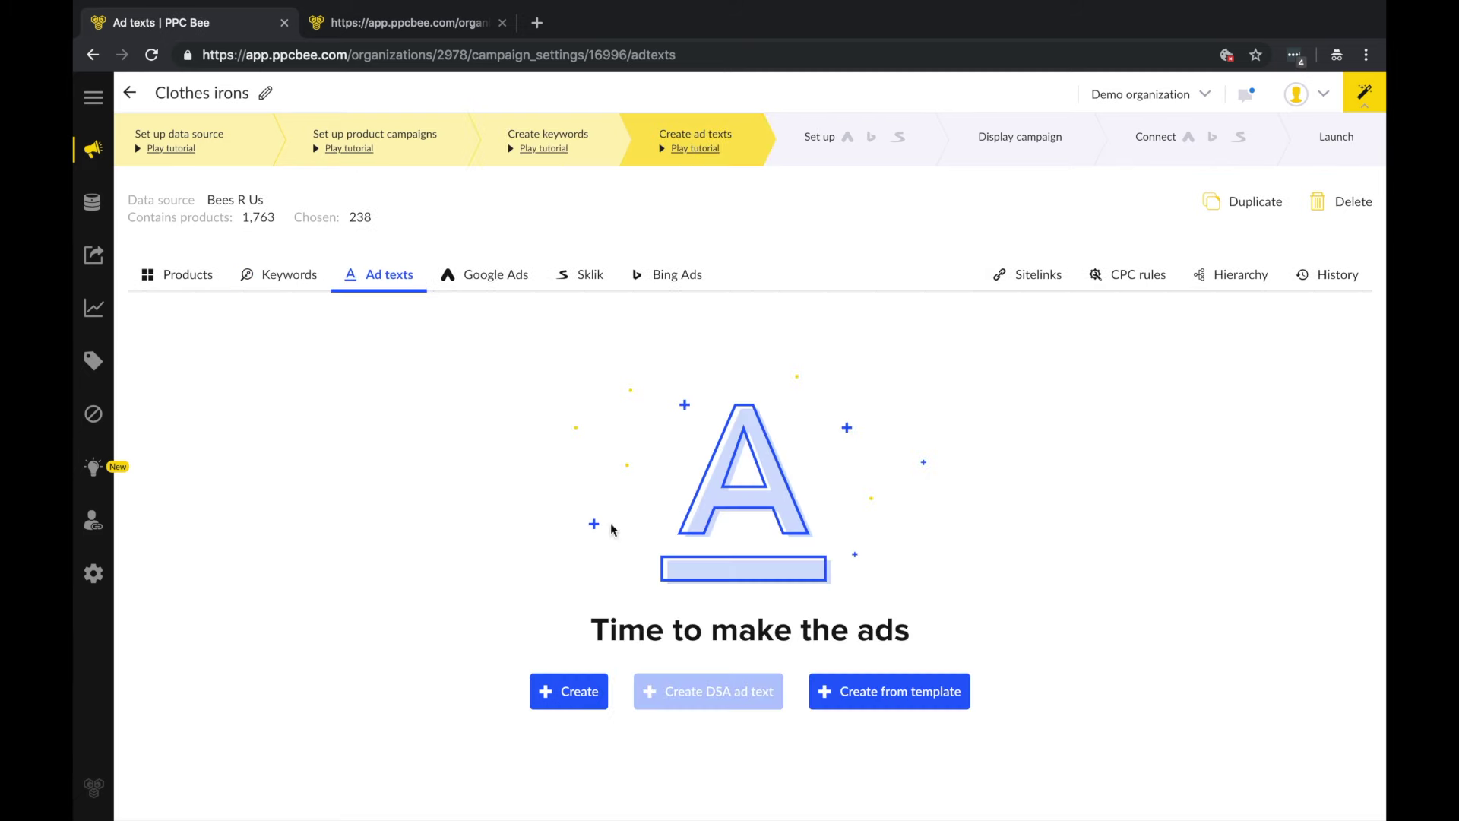
click(585, 693)
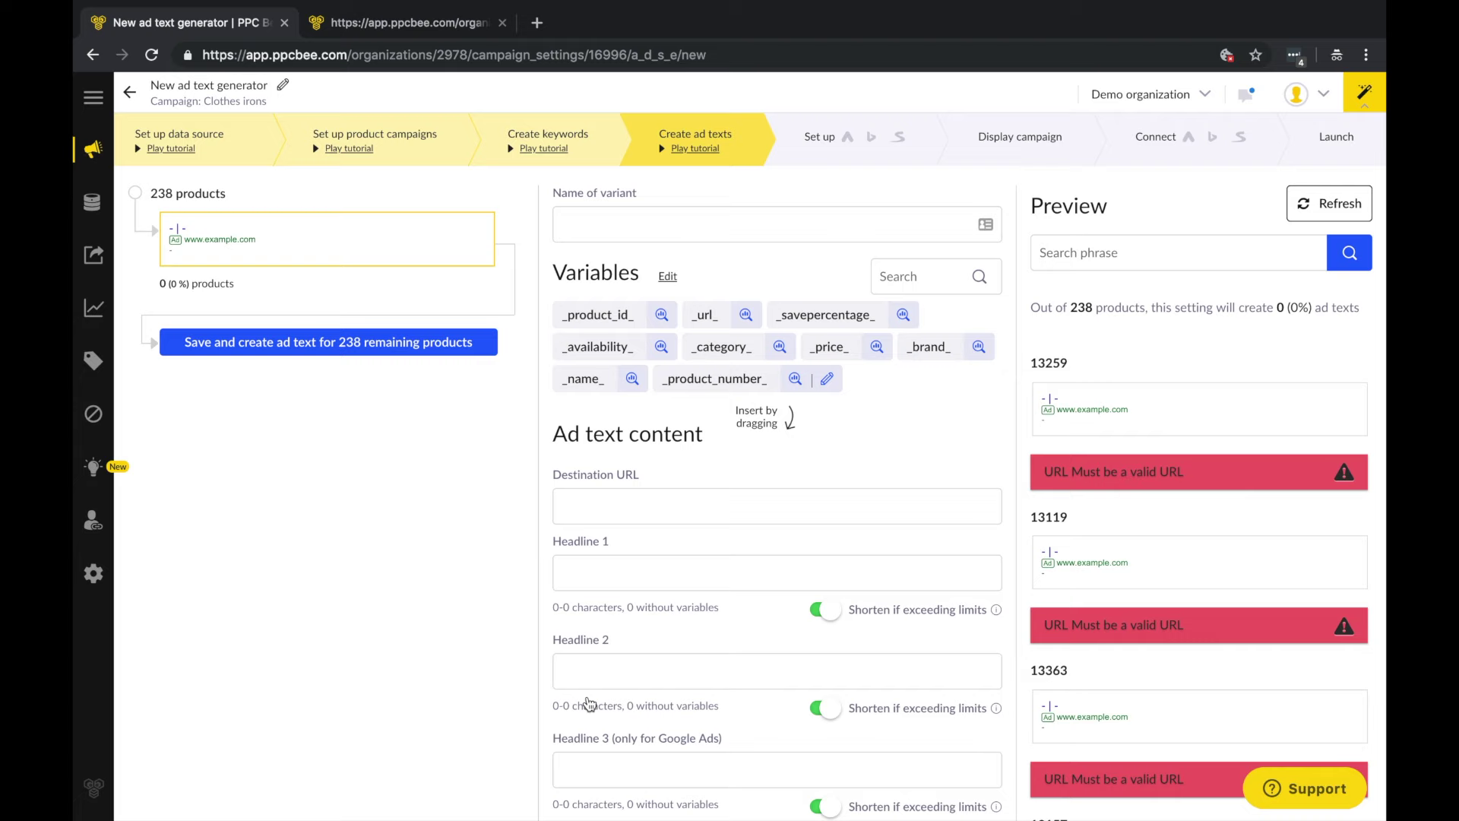
text(All-encompassing ad text)
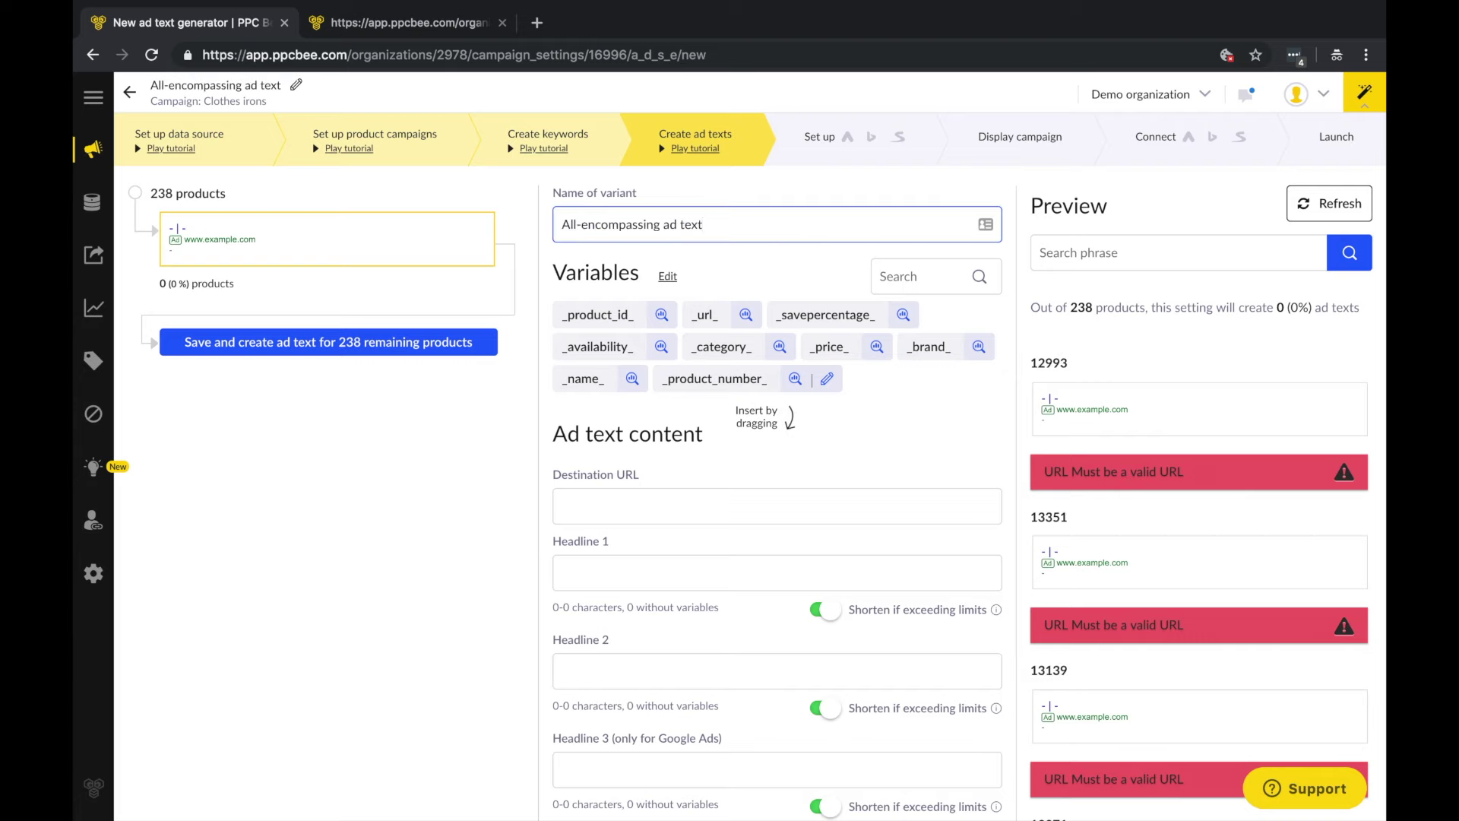
Step: Set the ad's destination URL to _url_, Headline 1 to _name_ and Headline 2 to "only _price_ EUR"
drag(637, 380, 600, 573)
drag(707, 315, 664, 500)
click(626, 669)
text(only)
drag(828, 346, 677, 671)
text(EUR)
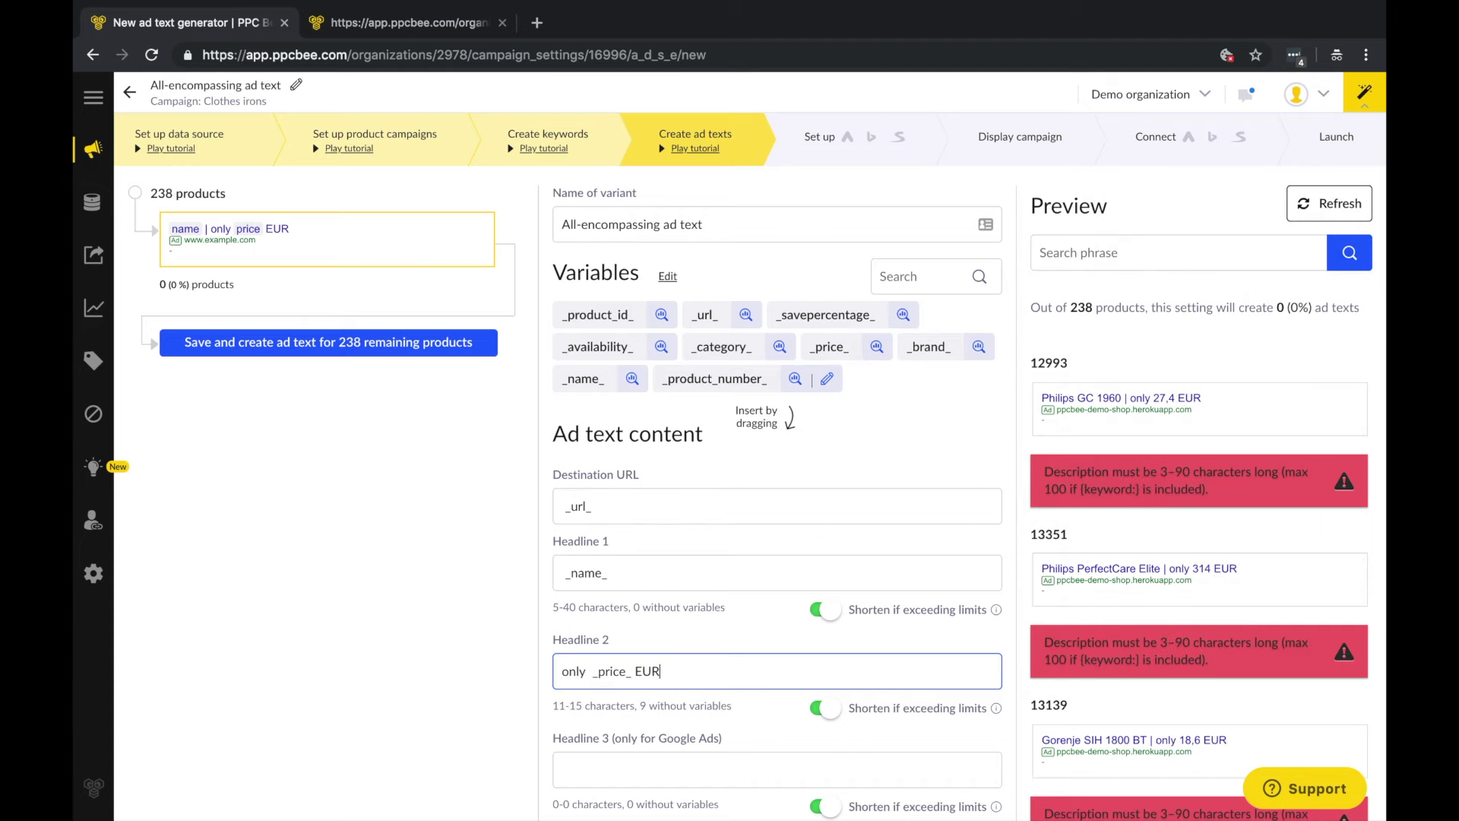
scroll(777, 456, down, 4)
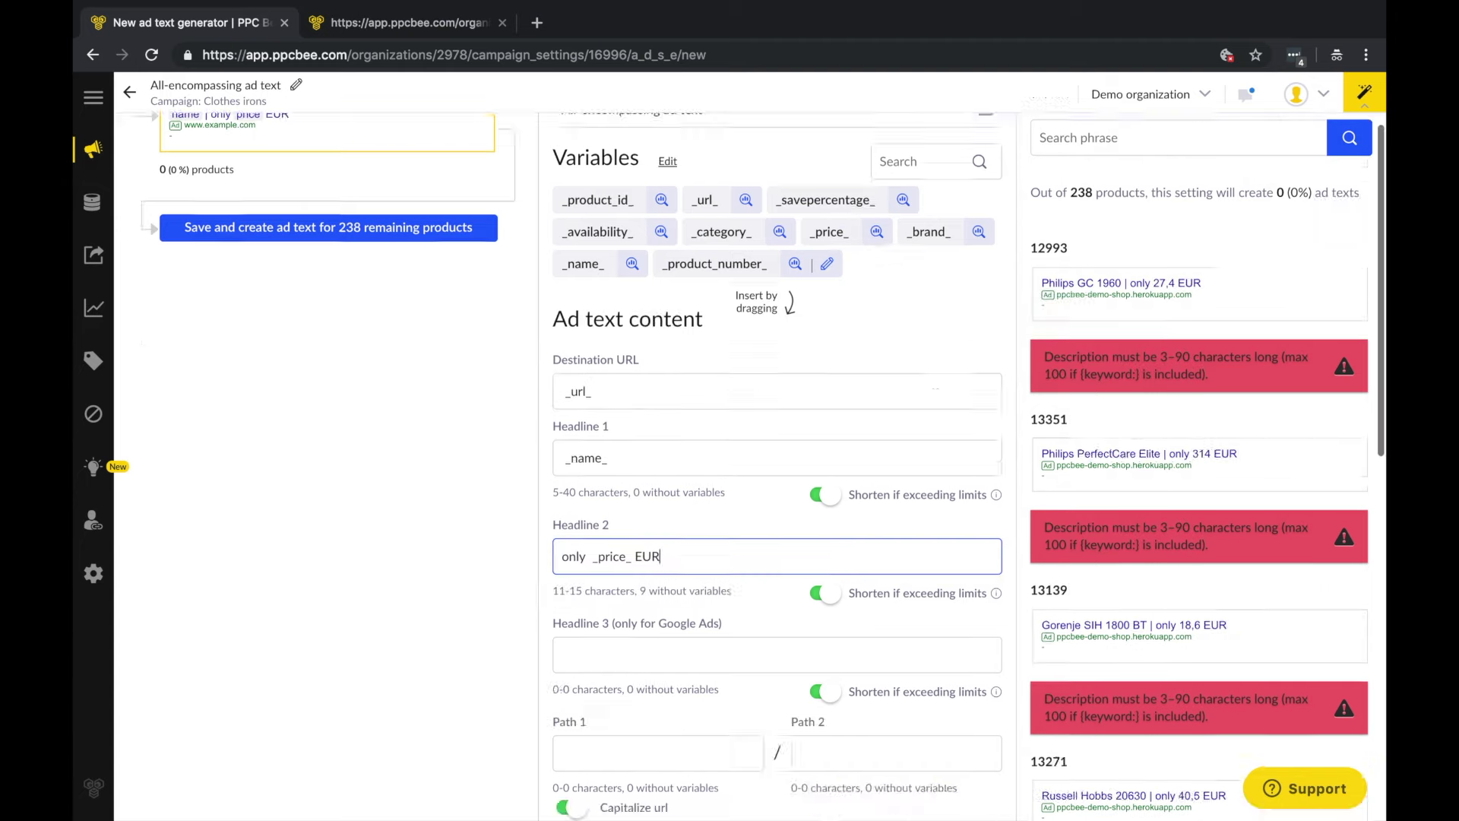
Step: Set the ad description to "Have your clothes looking smooth with _name_. Get a great deal at Bees R Us." and save the ad text
click(608, 704)
text(Have your clothes looking smooth with)
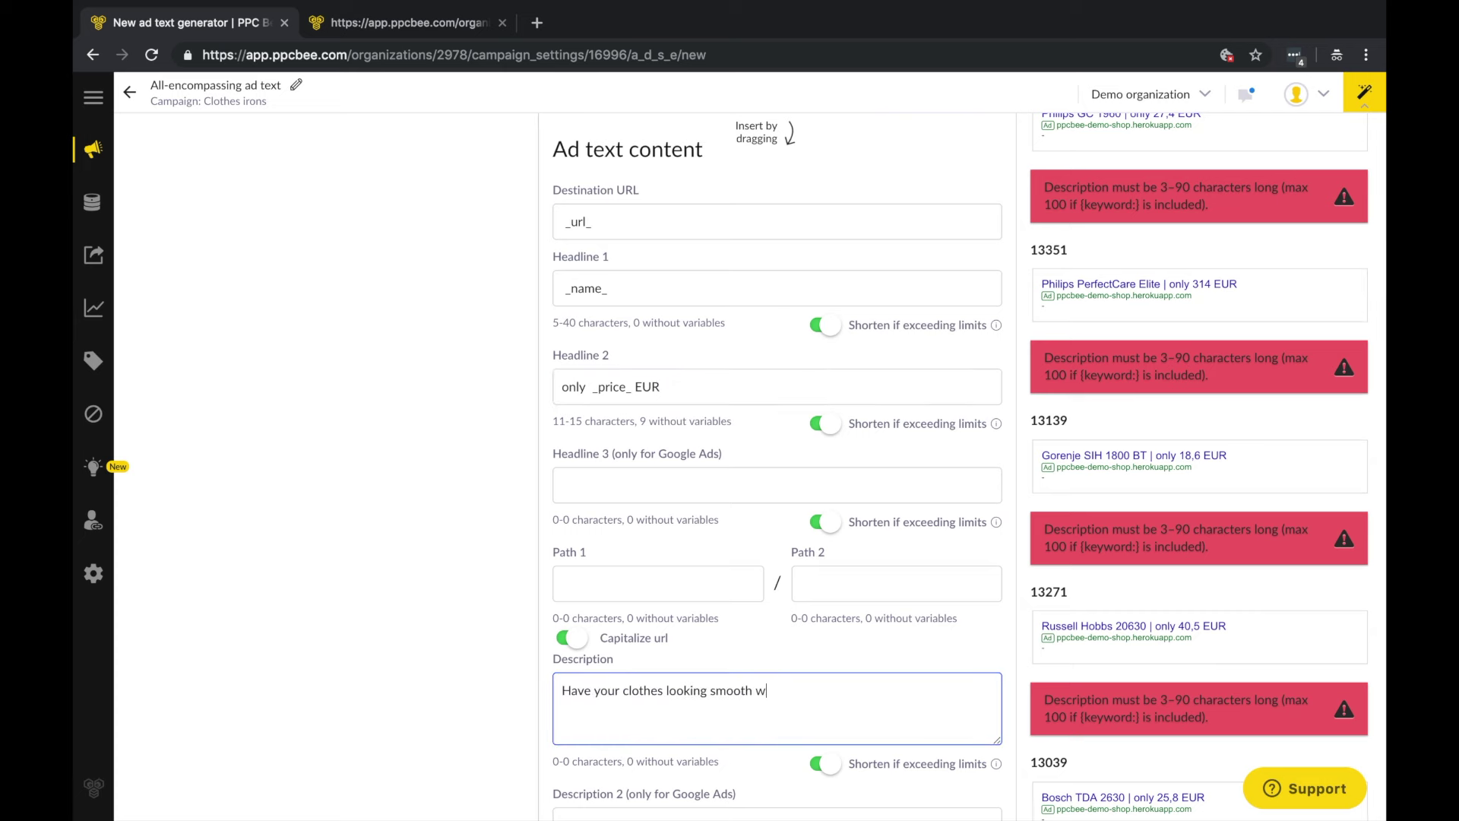
scroll(776, 456, up, 4)
drag(593, 378, 832, 608)
text(. Get a great deal at Bees R Us.)
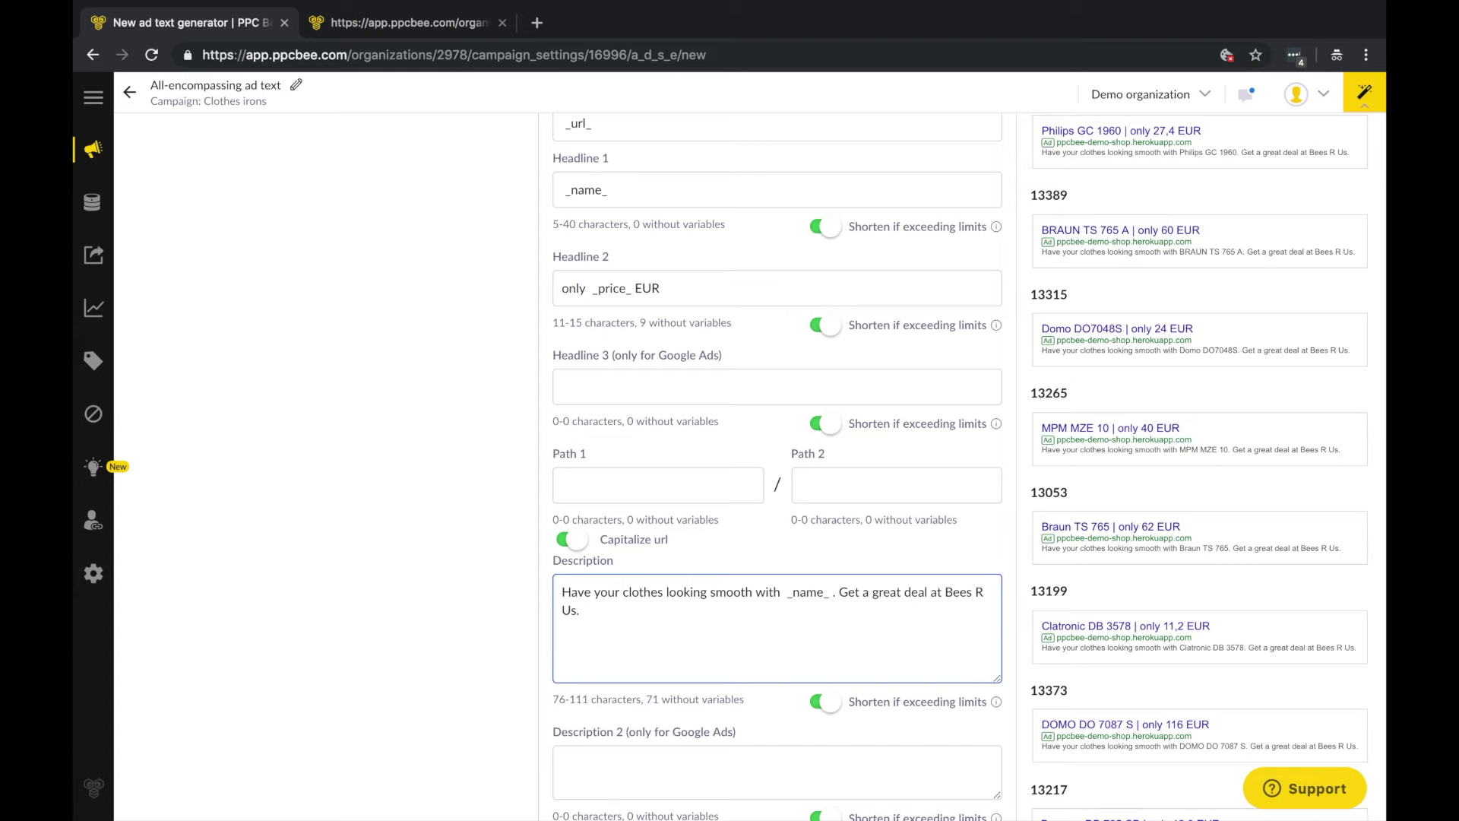
scroll(777, 456, down, 10)
click(597, 710)
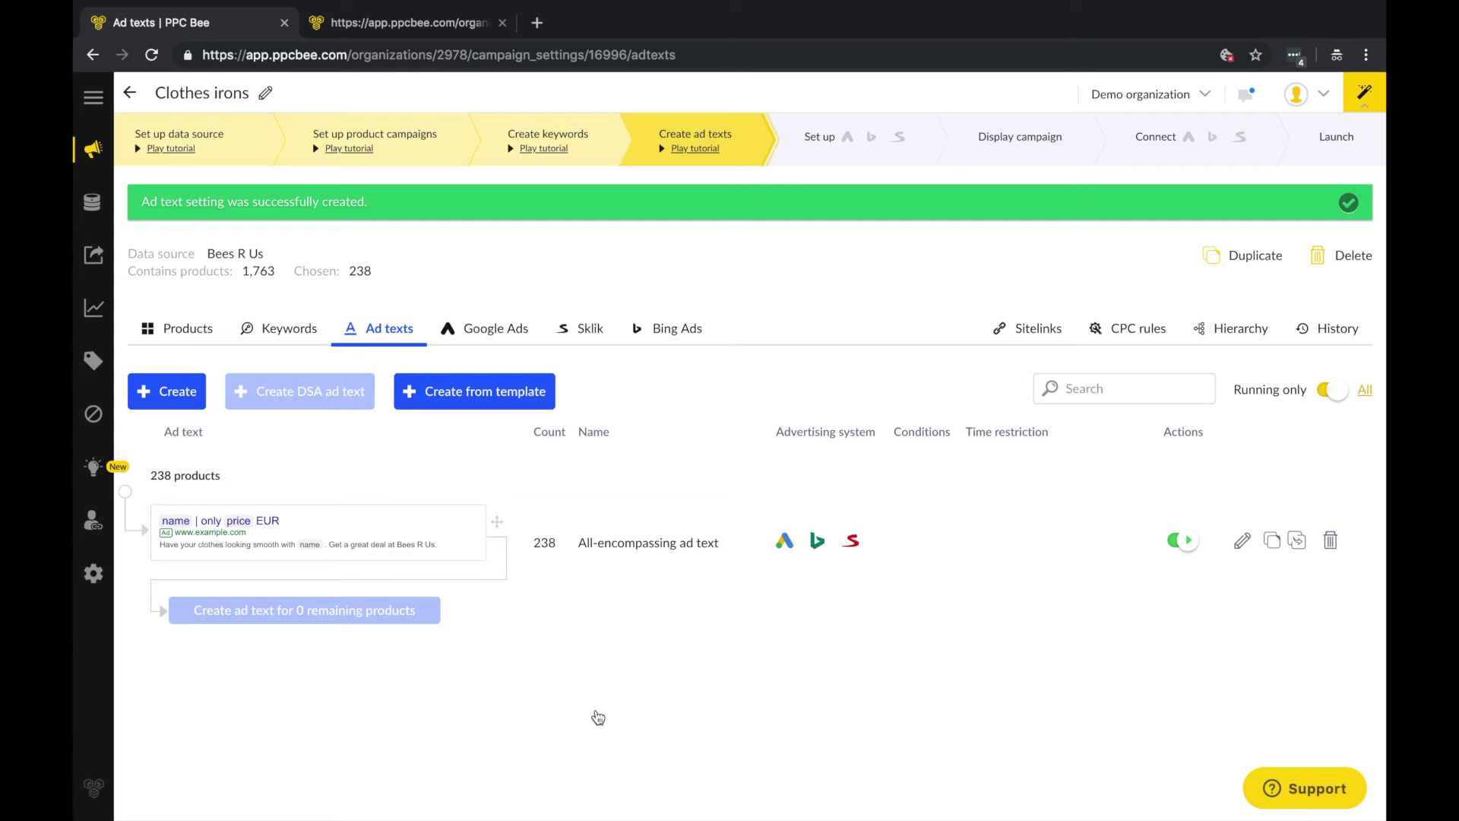
Step: Set the campaign's Google Ads budget to 200 and its minimal Max CPC to 1.5, and save the settings
click(847, 143)
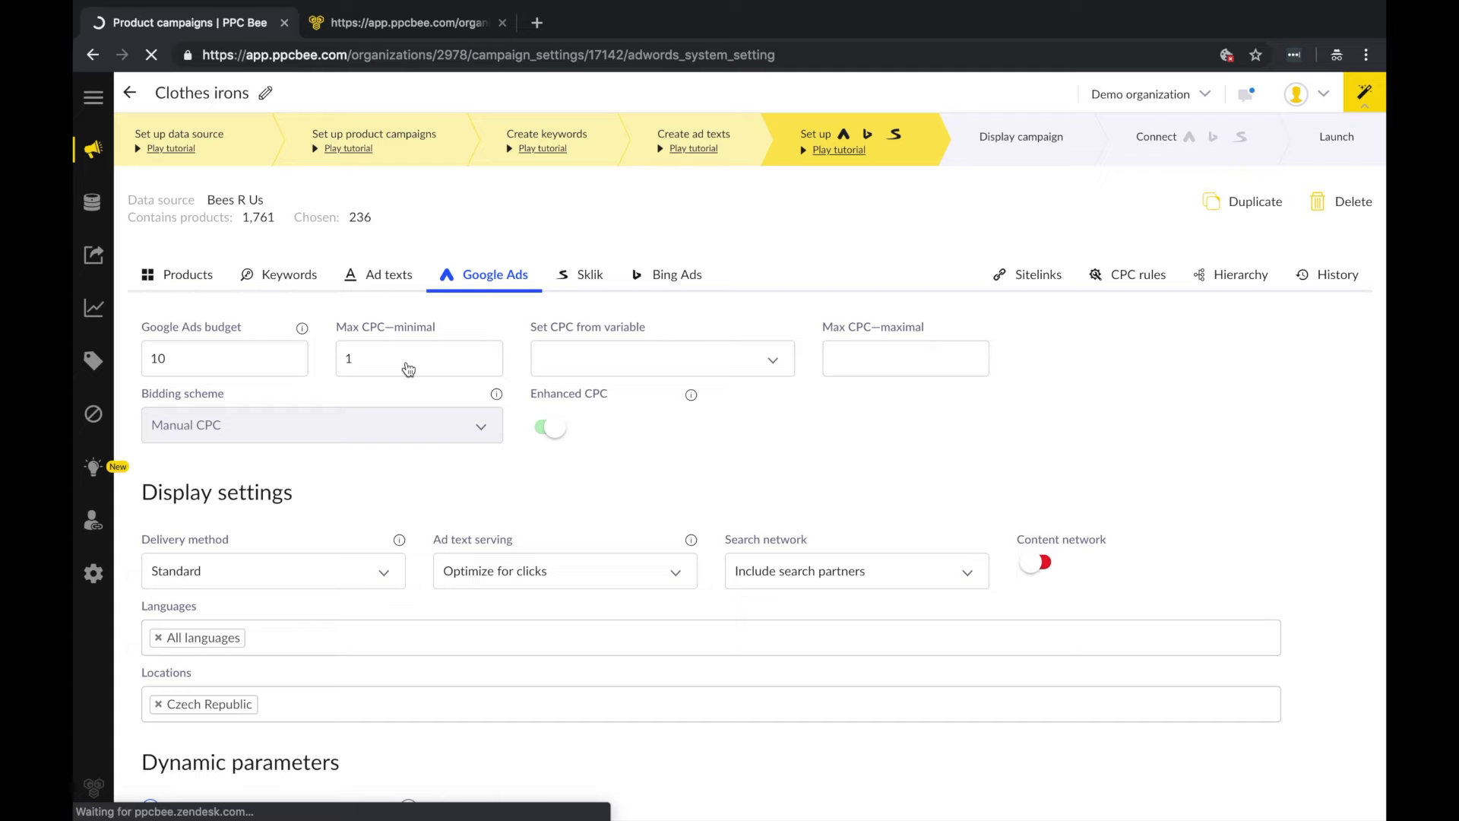
double_click(238, 361)
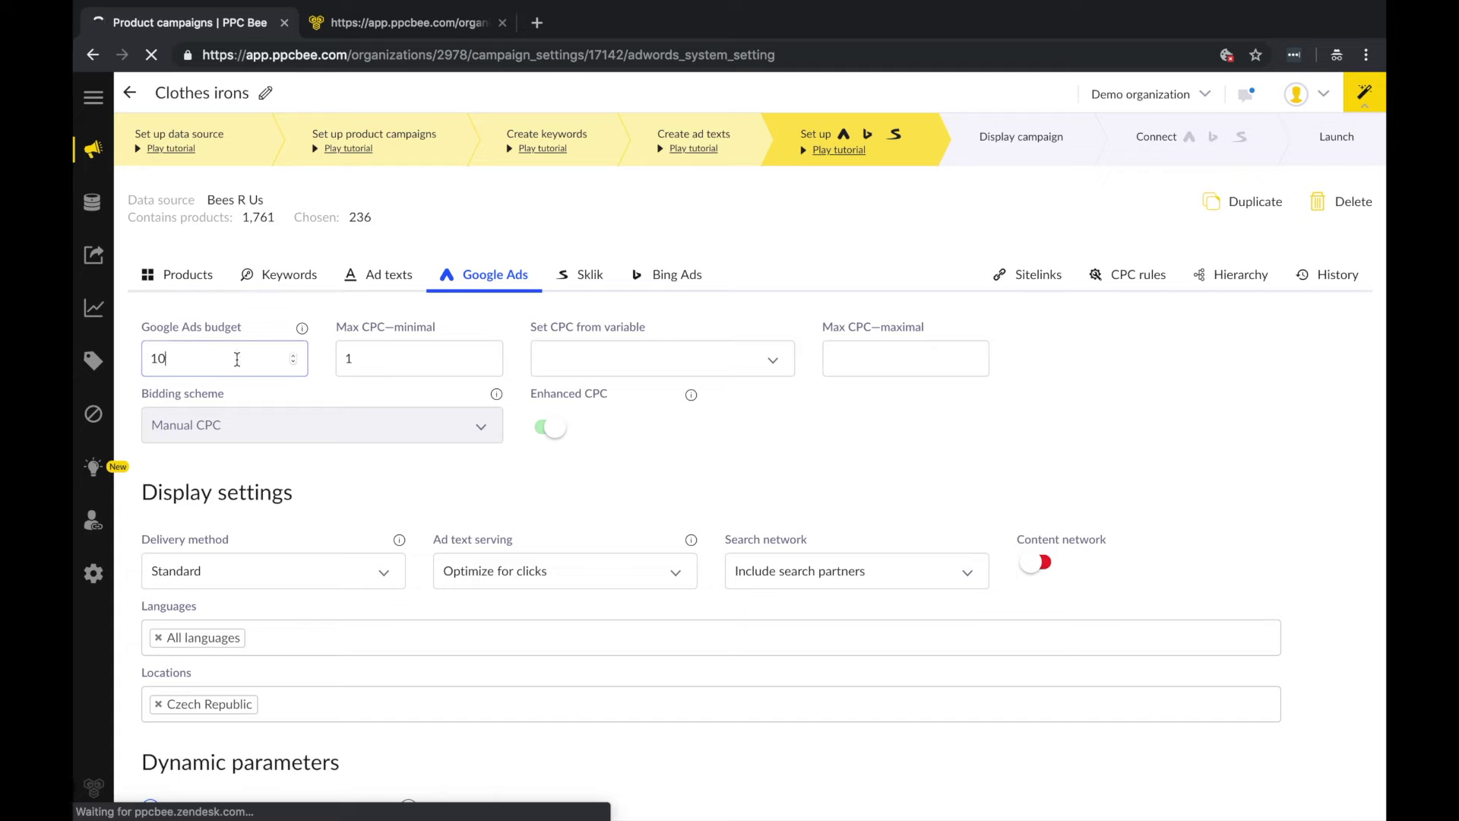
text(200)
key(Tab)
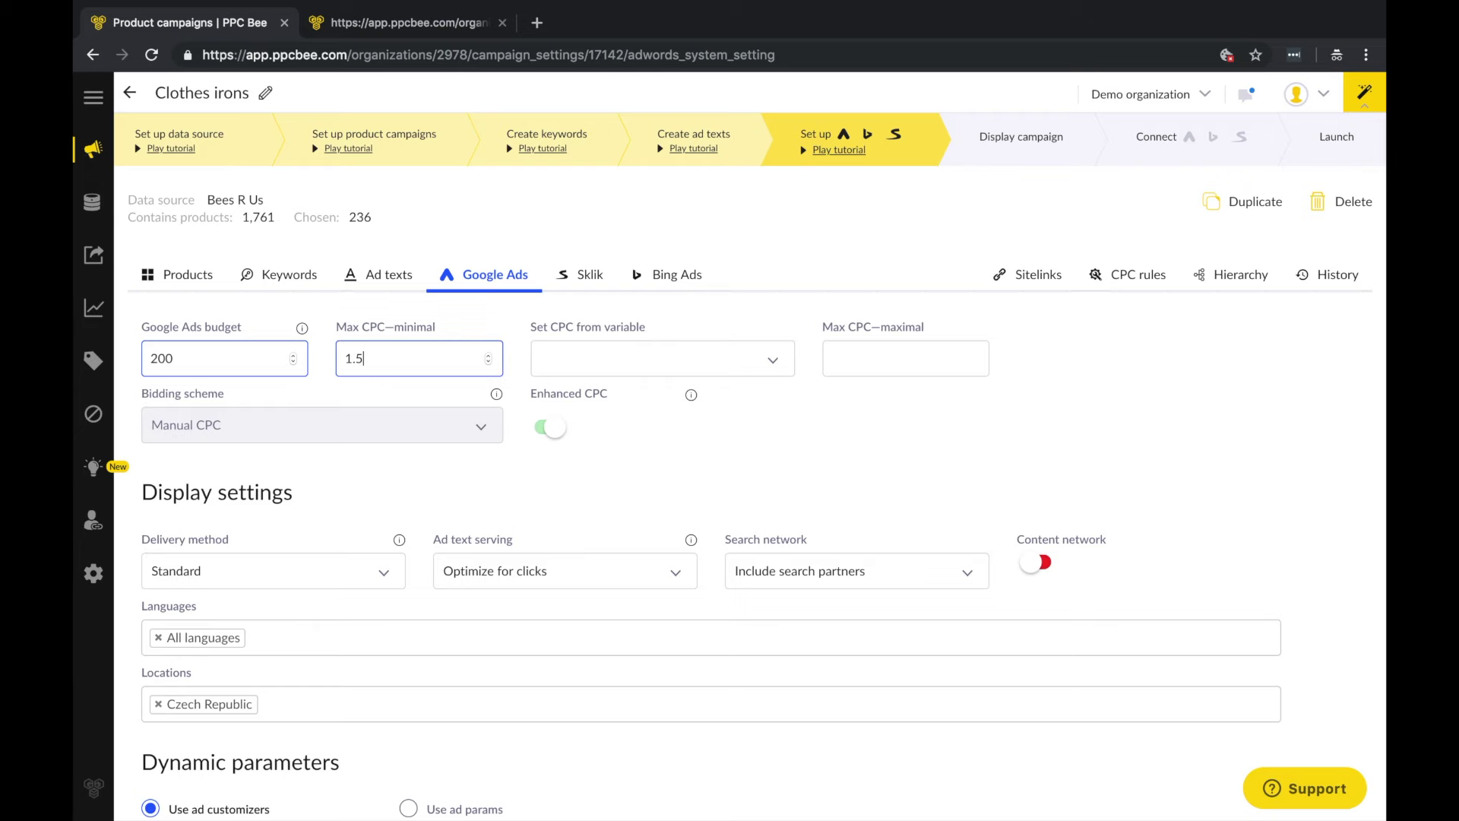
scroll(237, 433, down, 15)
click(180, 745)
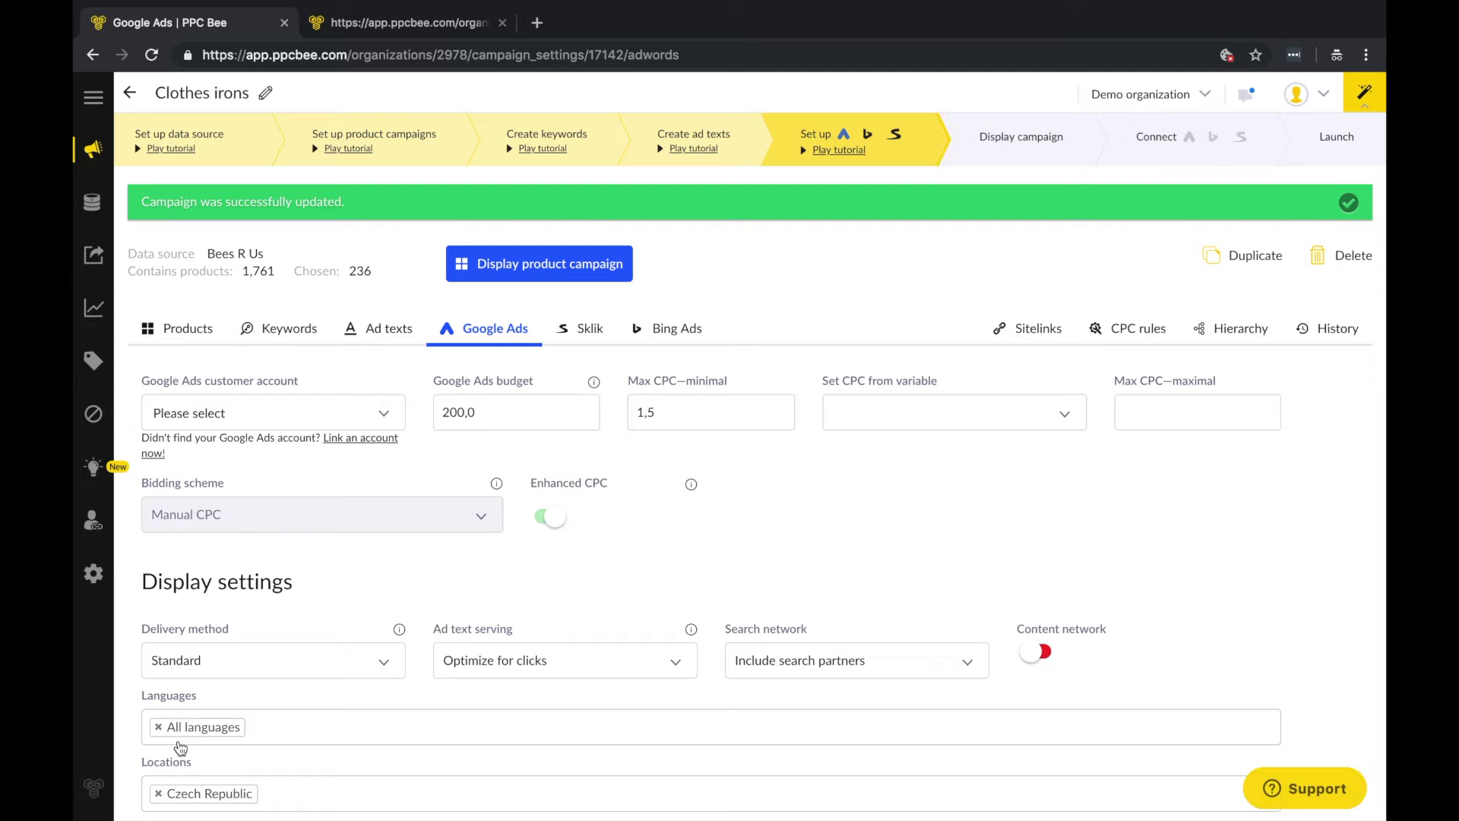
Step: Display the Clothes irons campaign and review the generated ad texts and keywords of several ad groups, including 12933, 12935, 12939 and 12953
click(1042, 150)
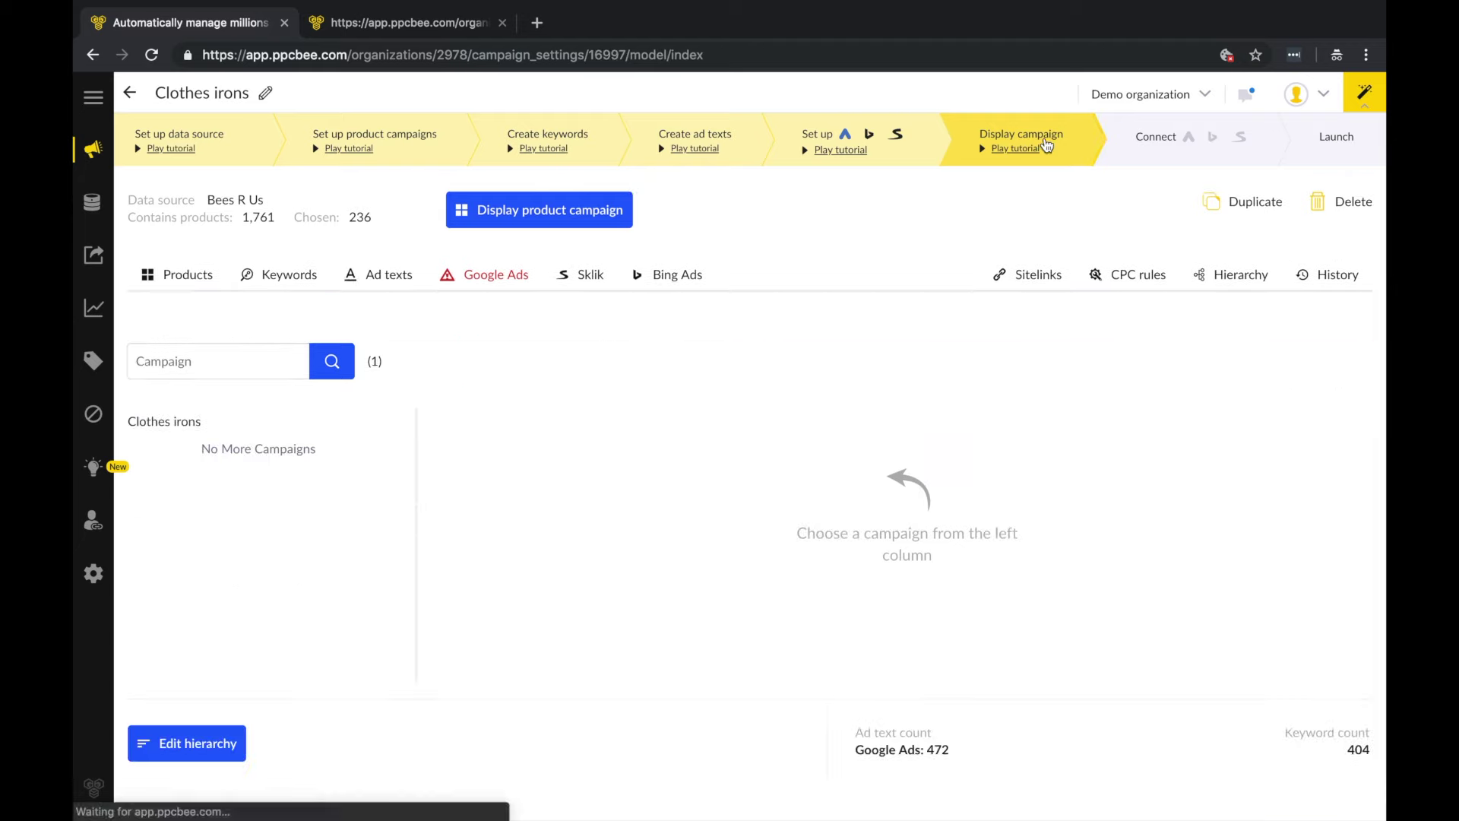
click(212, 424)
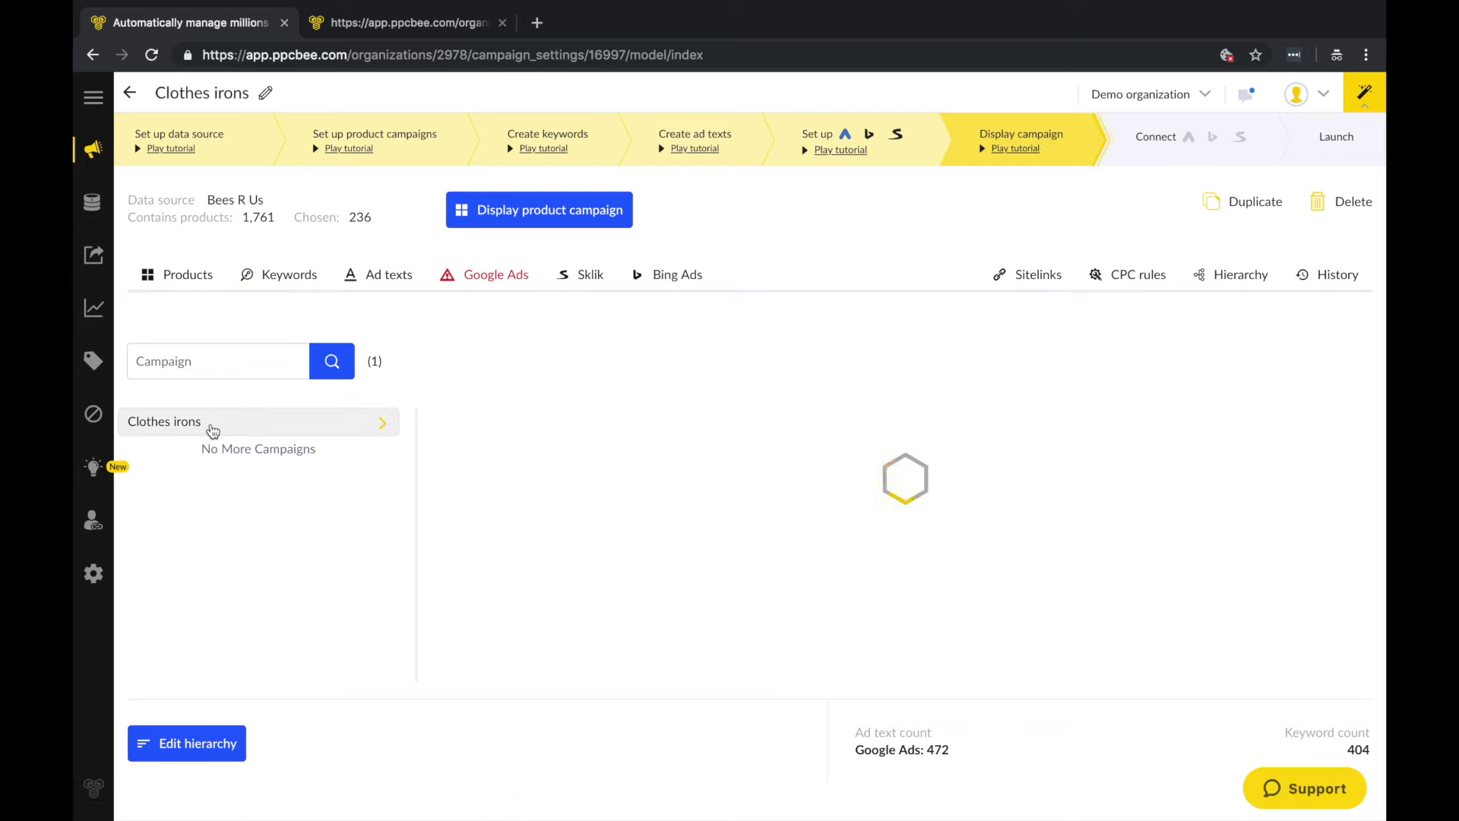
click(511, 421)
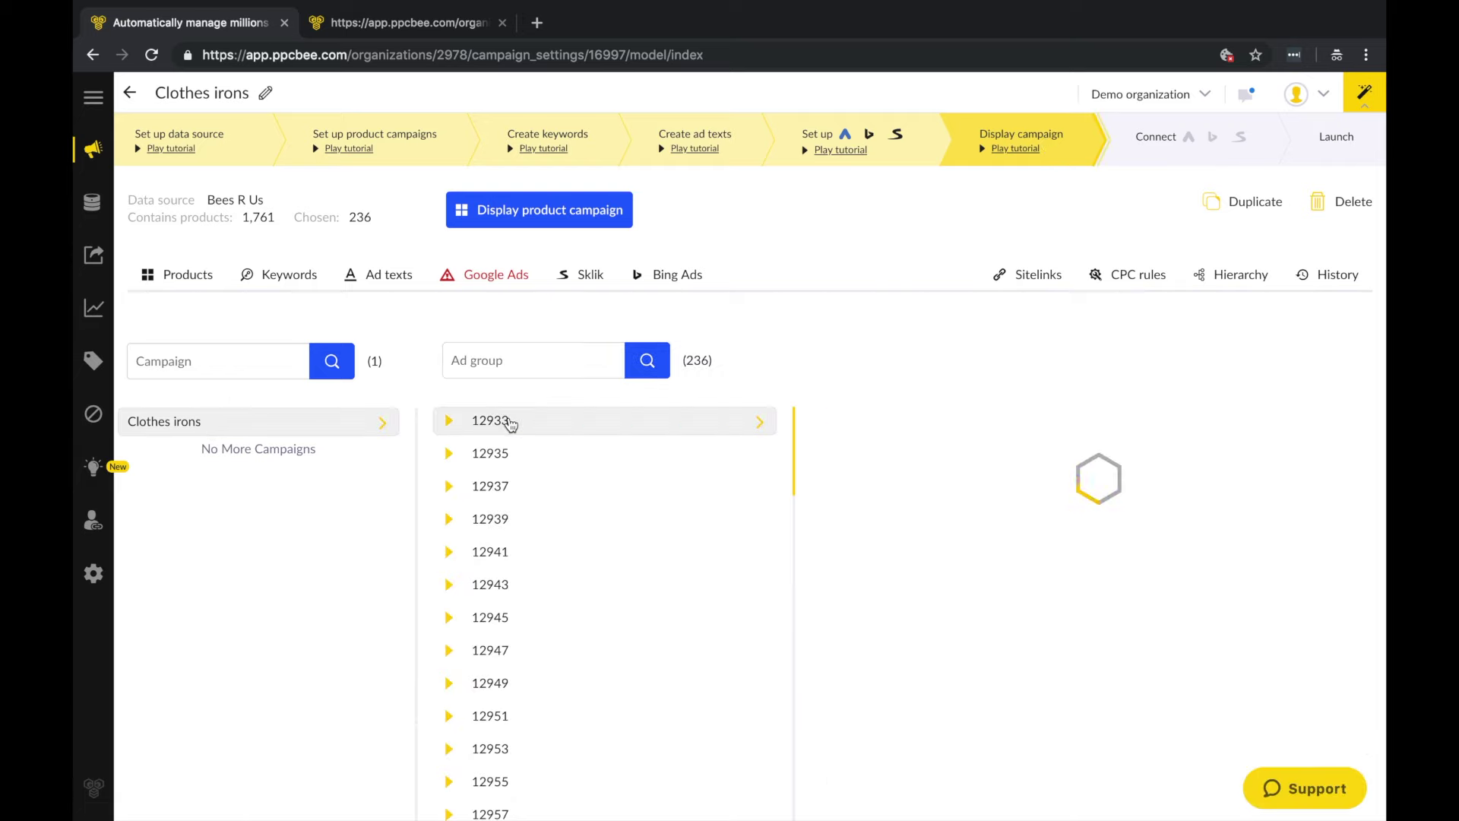
scroll(1146, 495, down, 3)
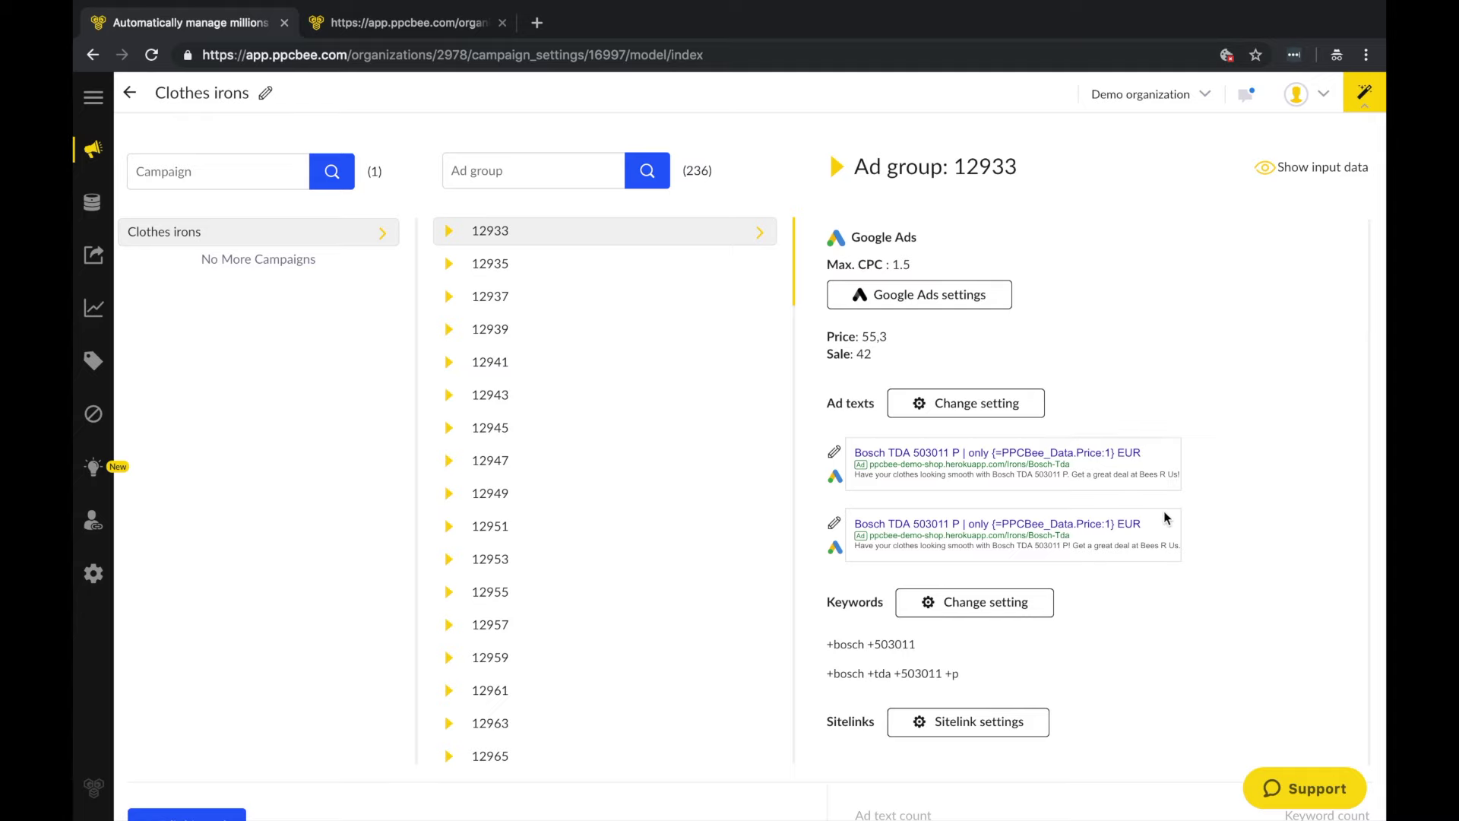
click(680, 274)
click(605, 330)
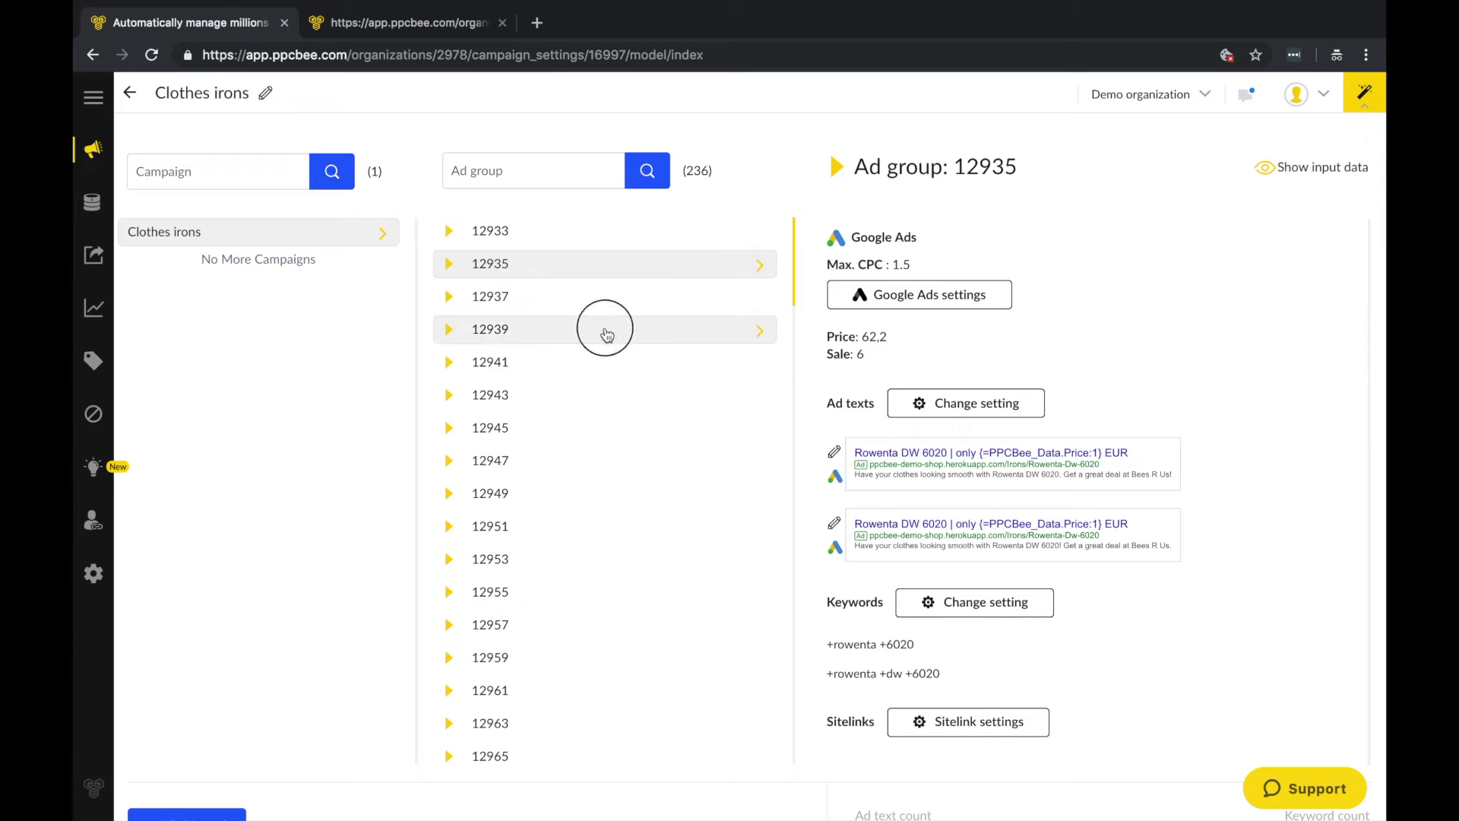
click(527, 573)
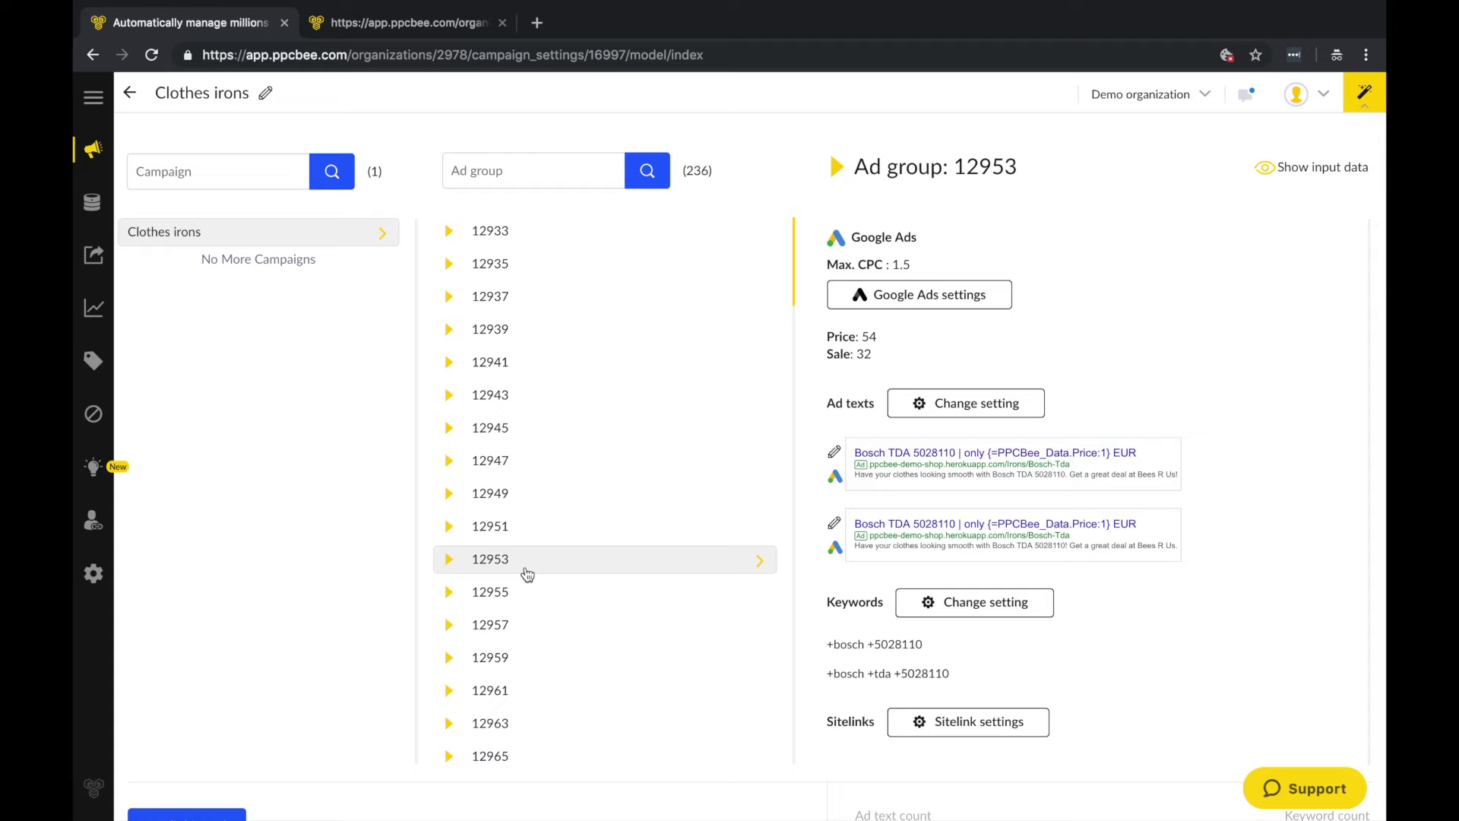
Step: Connect the campaign to Google Ads by signing in with the PPC Bee Demo Google account and authorizing access
scroll(305, 573, up, 3)
click(1190, 141)
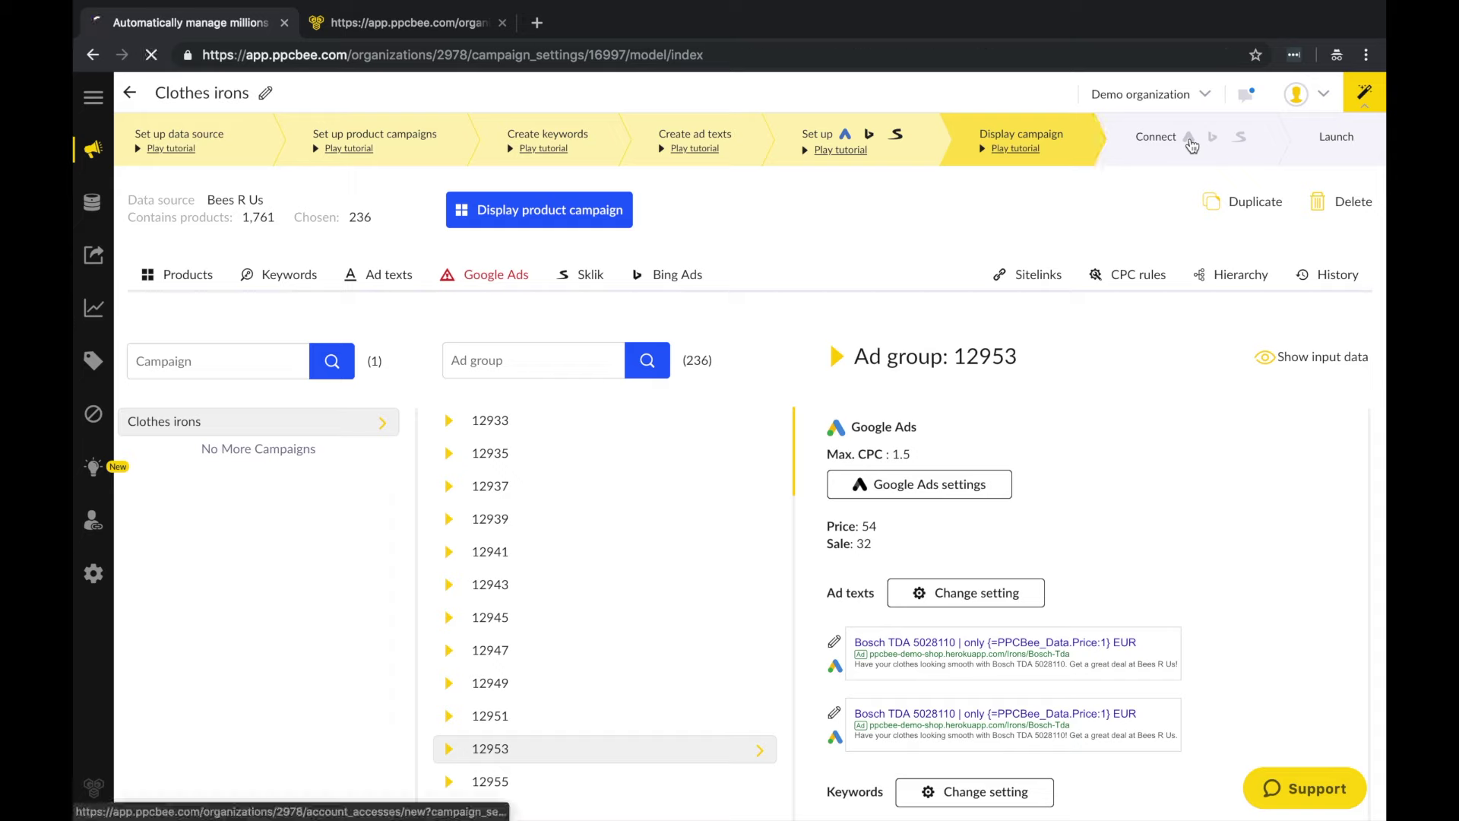
click(266, 296)
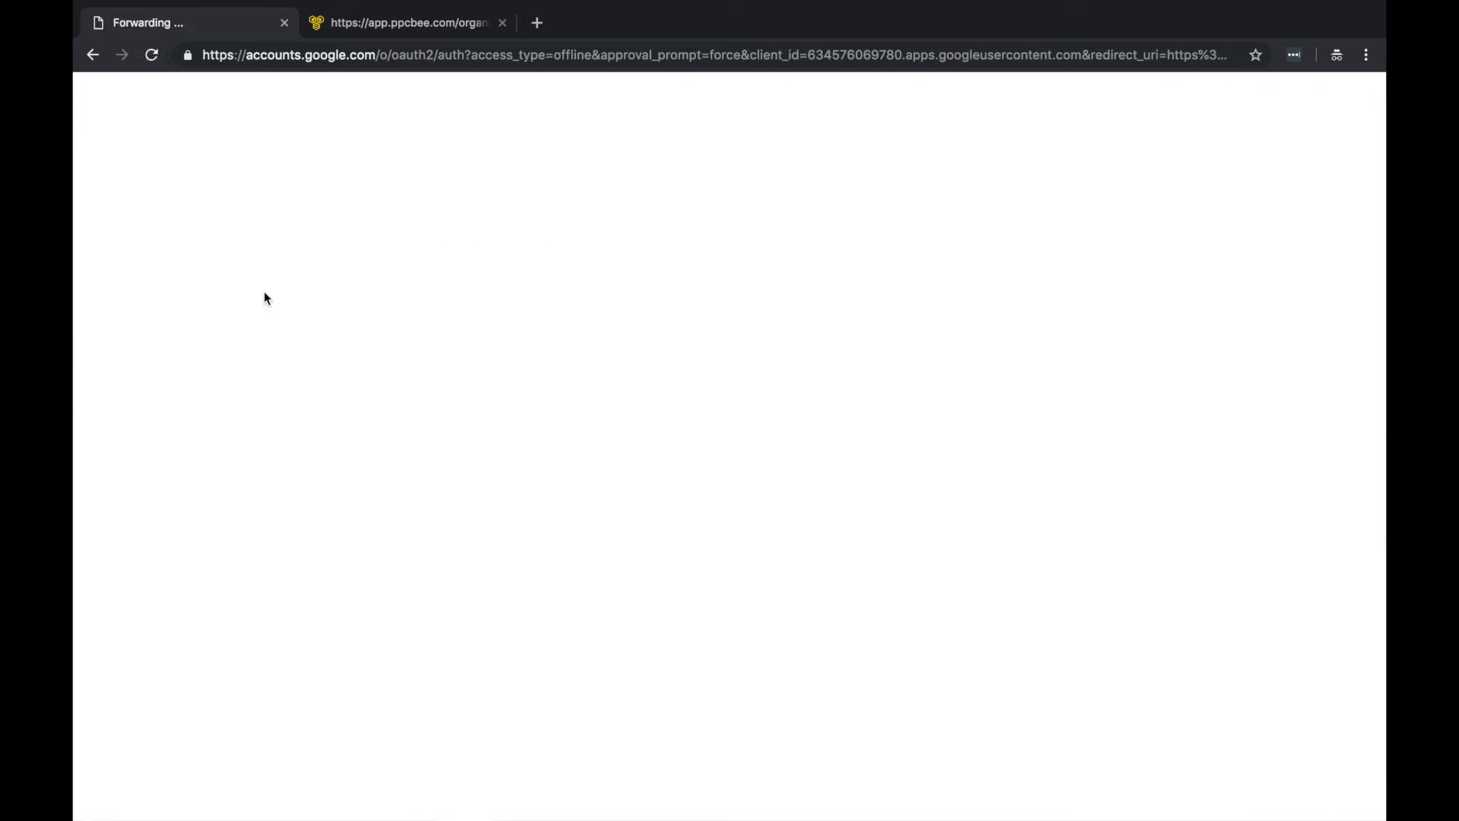
click(659, 410)
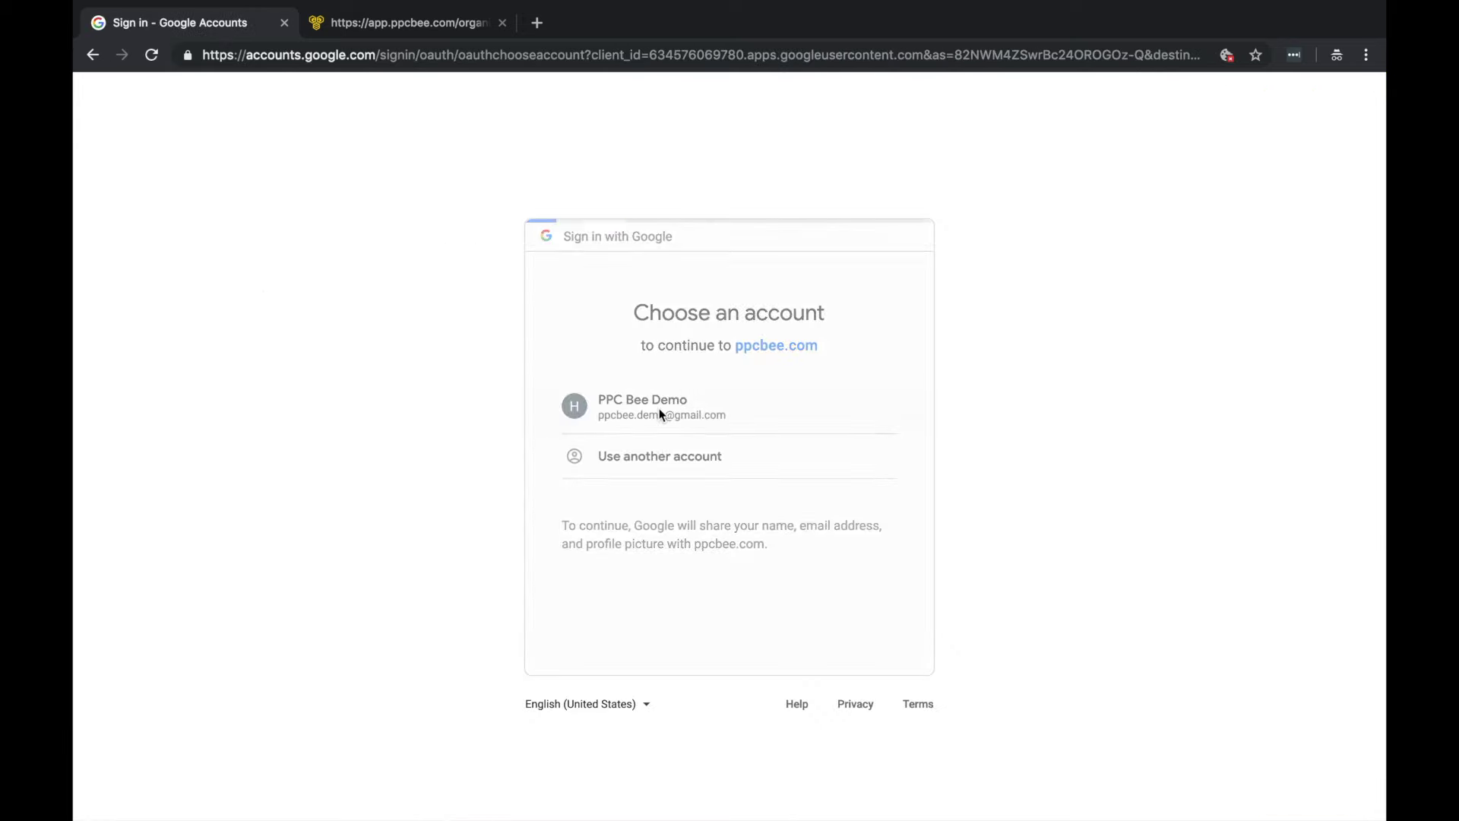
click(859, 645)
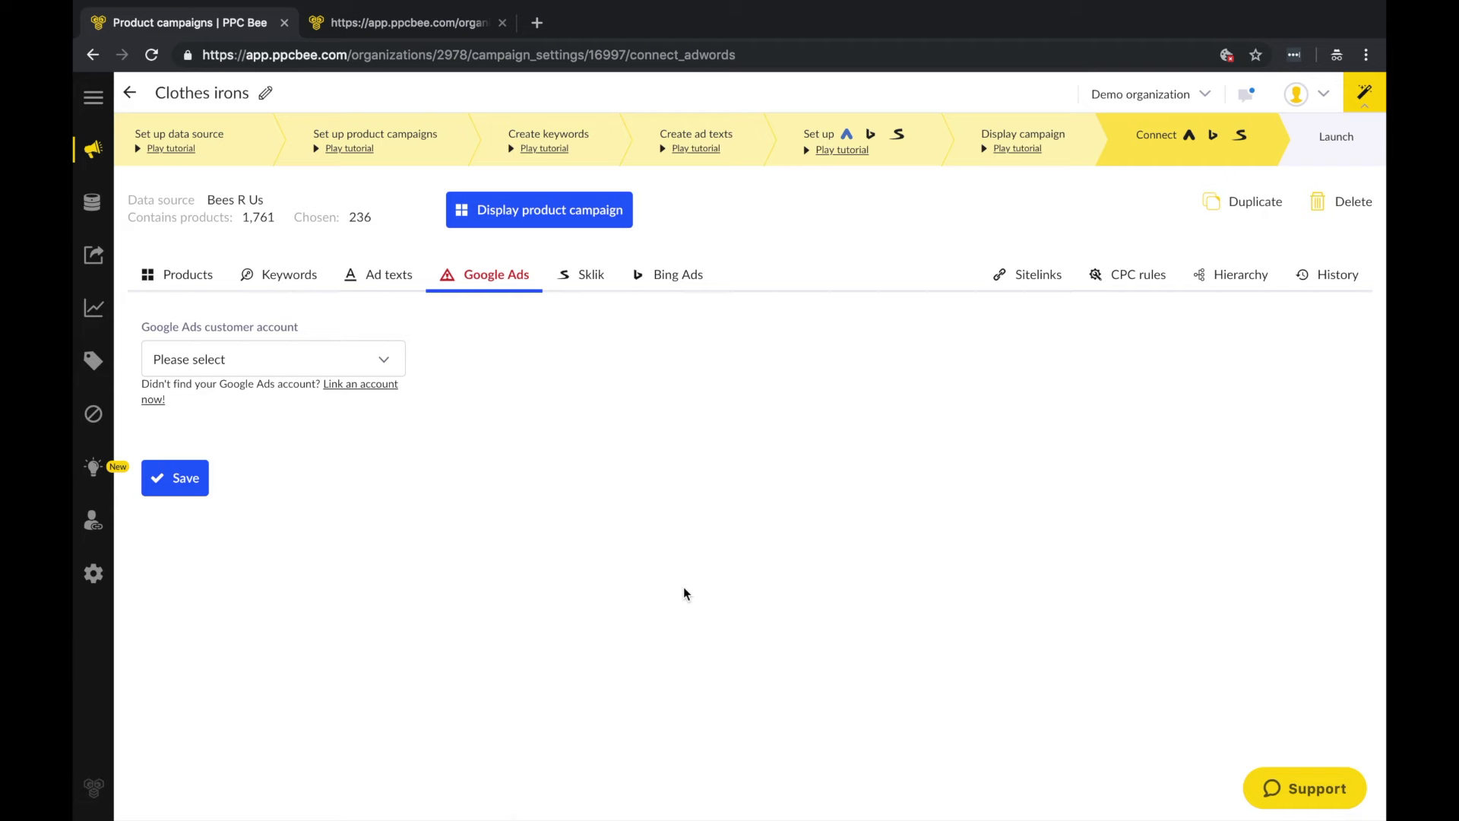
Step: Save Electronics (EUR) as the campaign's Google Ads customer account and launch the synchronization by starting the 30-day trial
click(274, 364)
click(244, 466)
click(187, 481)
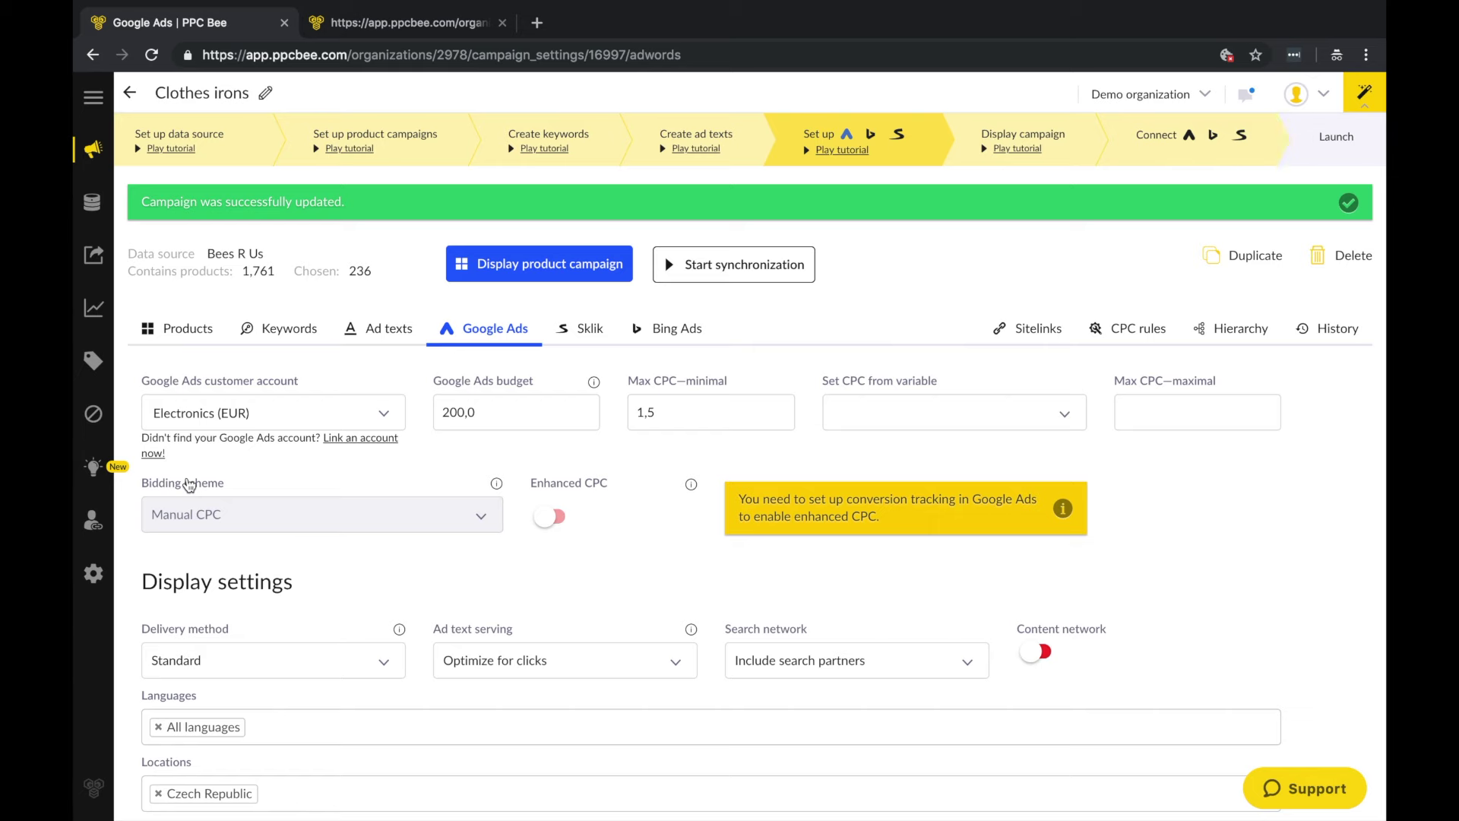
click(1338, 139)
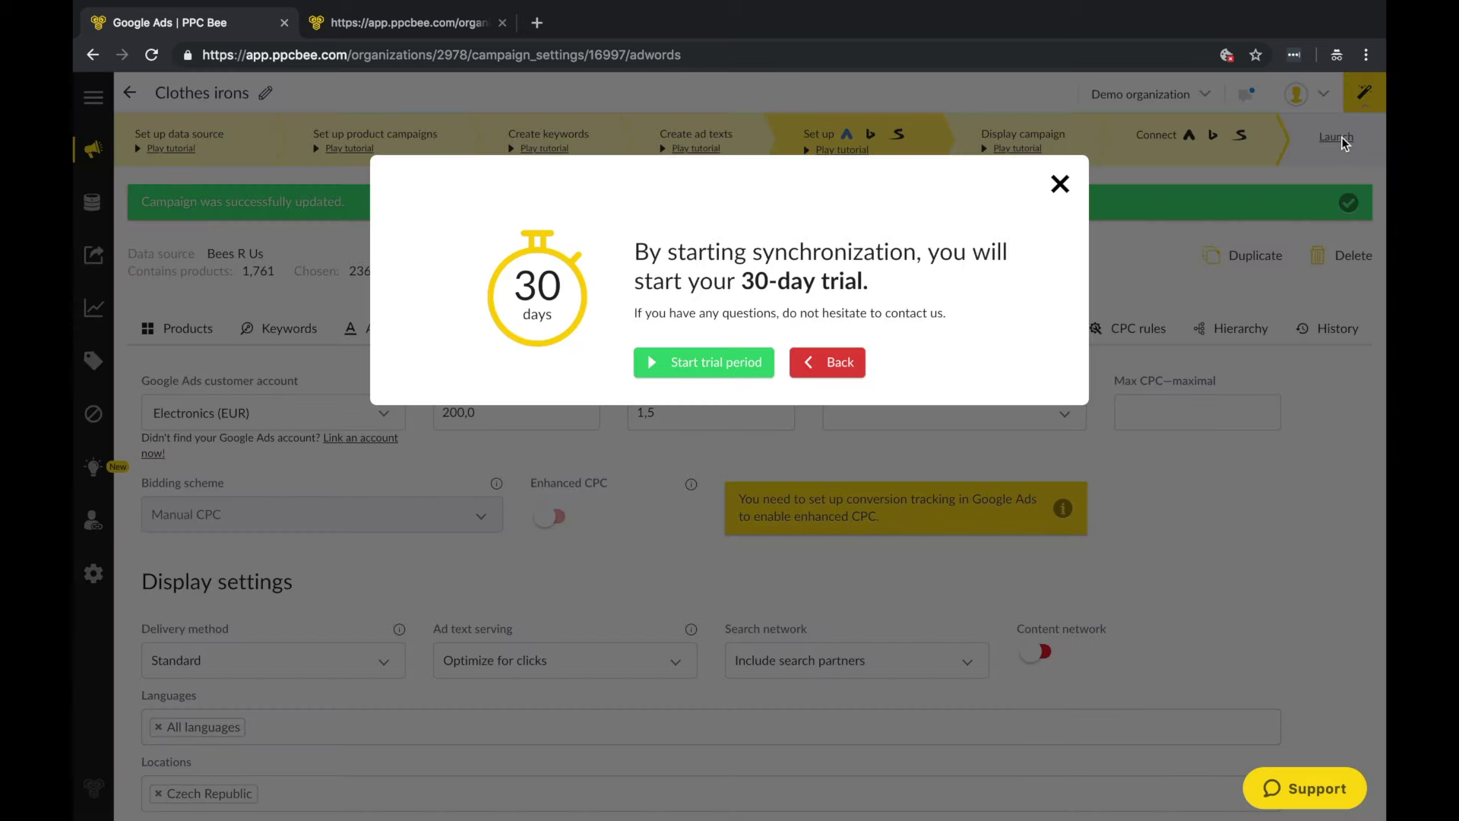
click(699, 364)
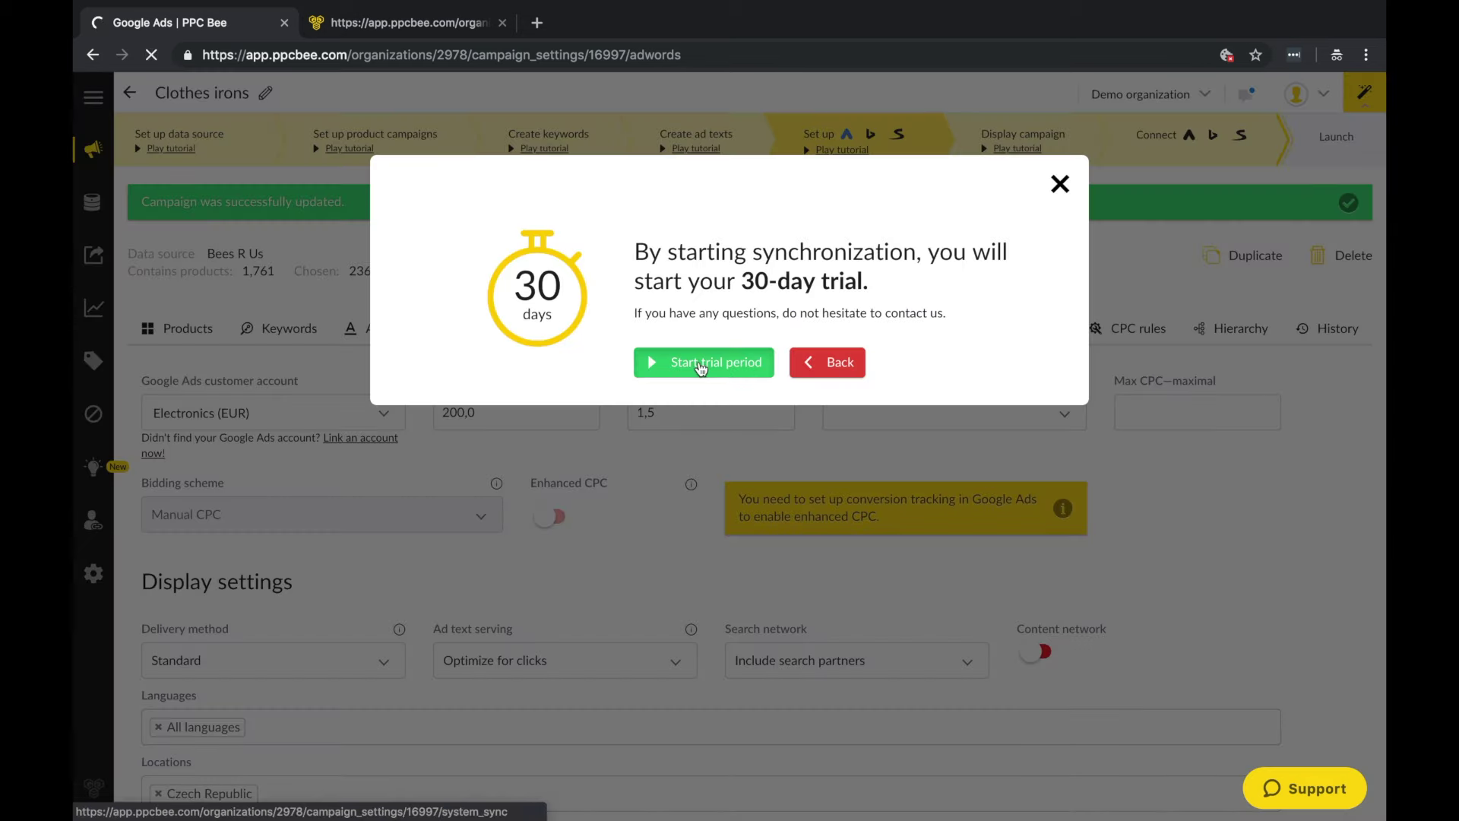